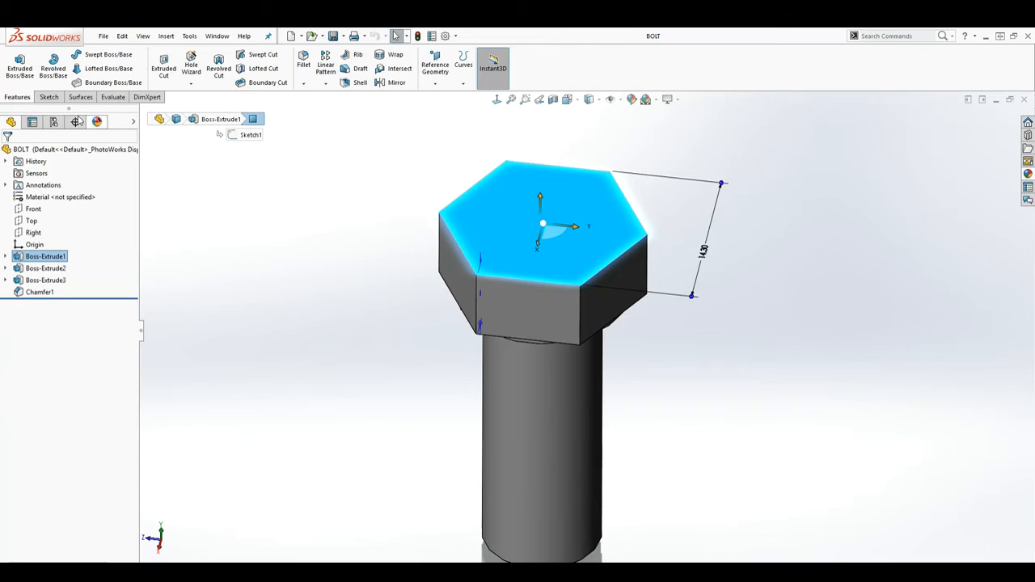
Step: Sketch a circle with a radius of about 6.17 mm on the hexagonal head's top face, centred on the origin
{"action": "left_click", "coordinate": [49, 97]}
{"action": "left_click", "coordinate": [15, 63]}
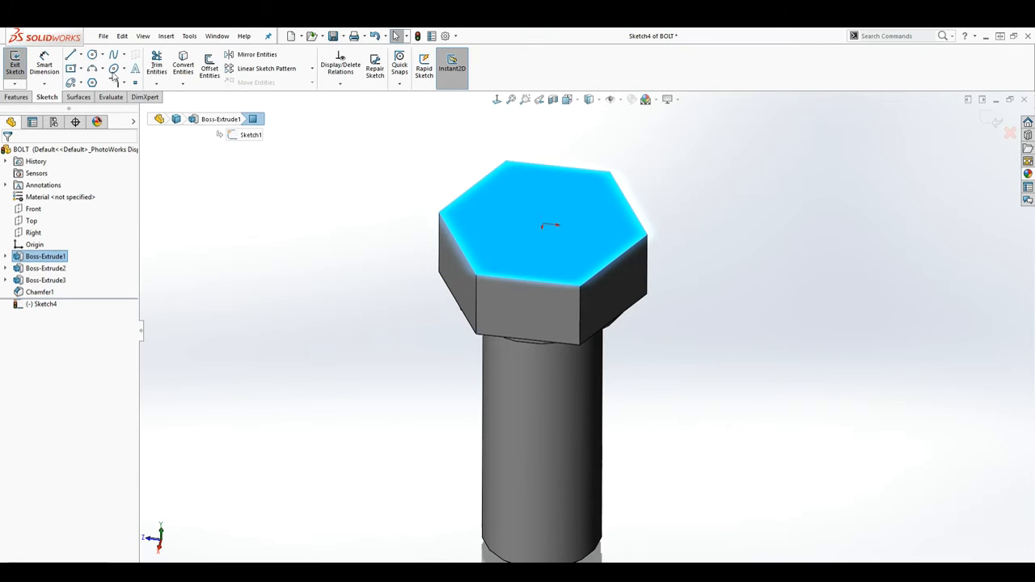
{"action": "left_click", "coordinate": [93, 55]}
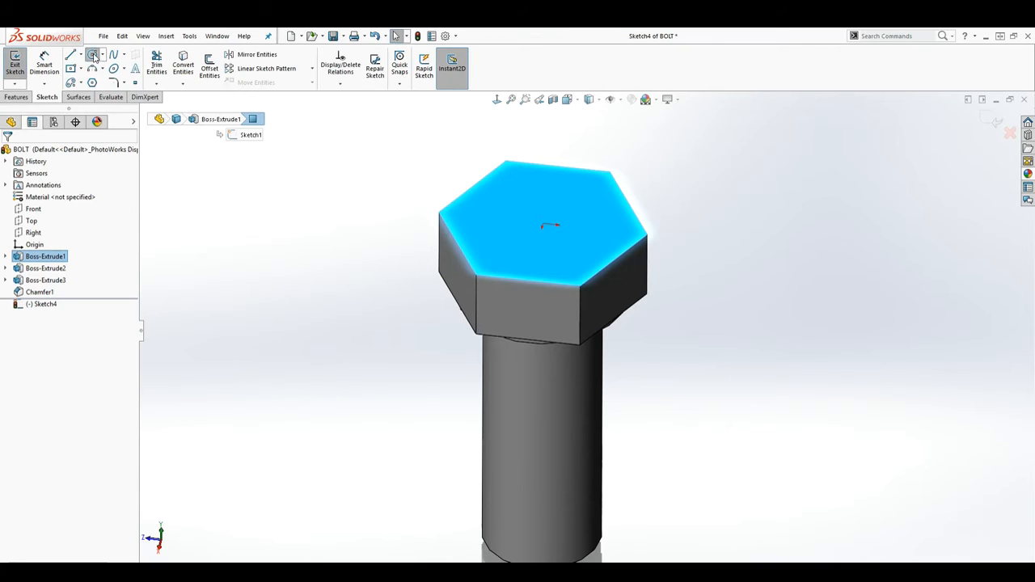
{"action": "left_click", "coordinate": [497, 99]}
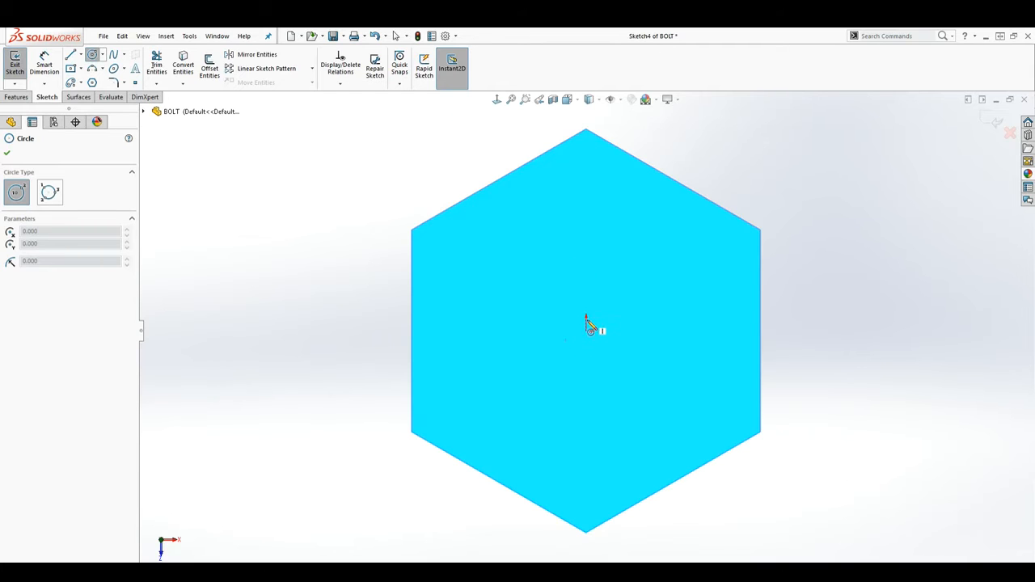
{"action": "left_click", "coordinate": [588, 333]}
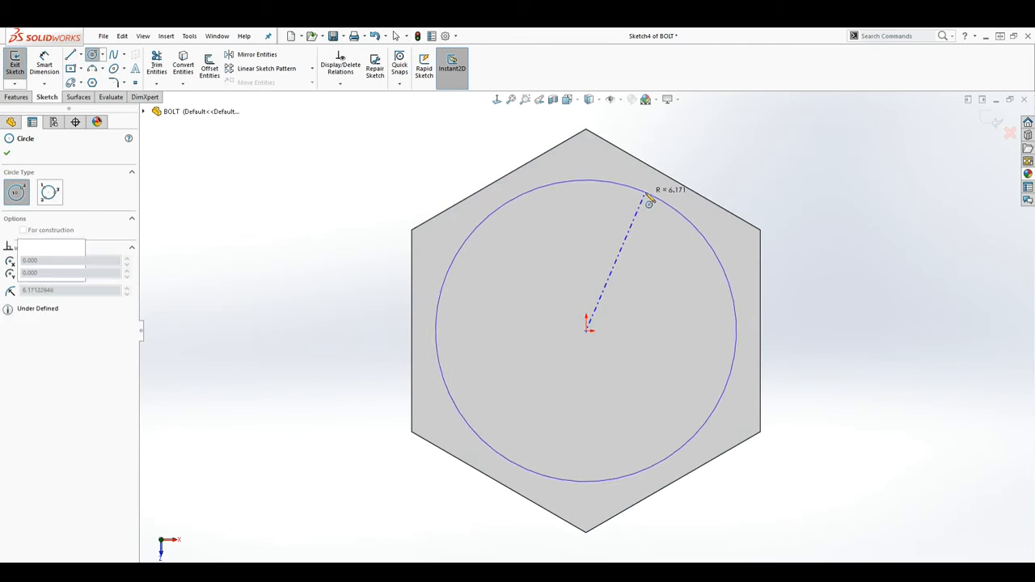
{"action": "left_click", "coordinate": [652, 202]}
{"action": "key", "text": "Escape"}
Step: Make the circle tangent to one edge of the hexagonal head and close the sketch
{"action": "left_click", "coordinate": [641, 192]}
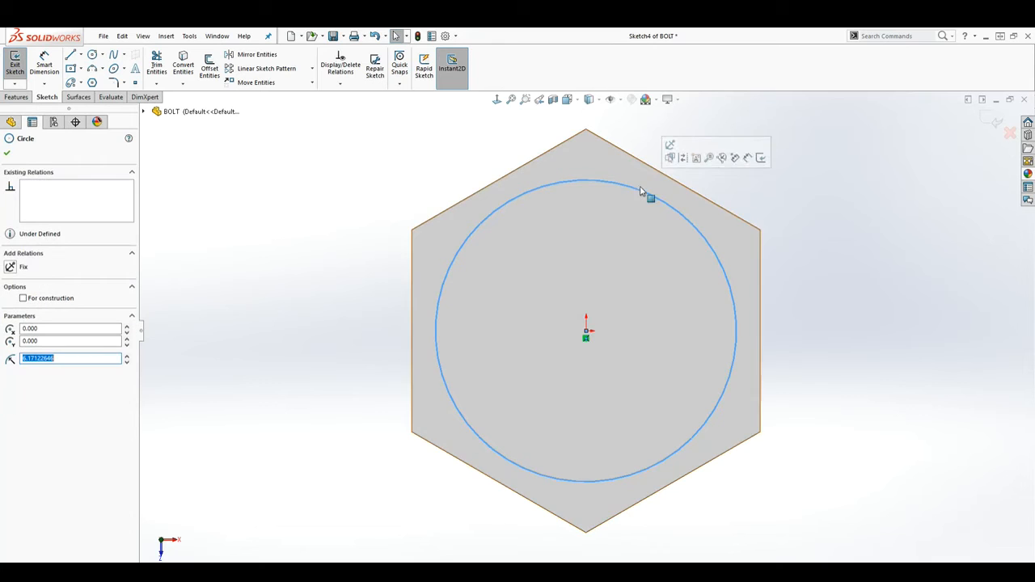
{"action": "left_click", "coordinate": [653, 169], "text": "ctrl"}
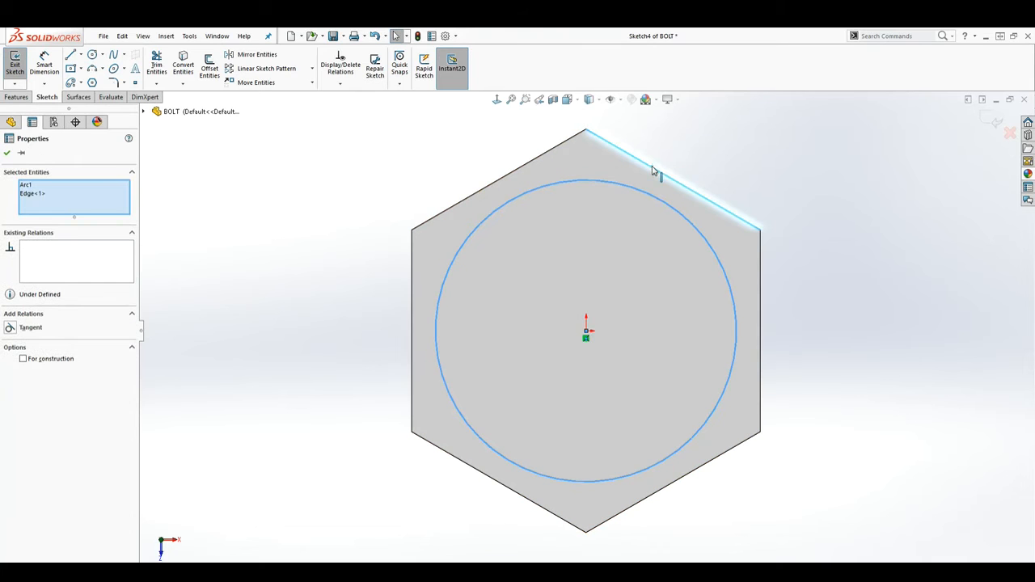
{"action": "left_click", "coordinate": [10, 328]}
{"action": "left_click", "coordinate": [735, 167]}
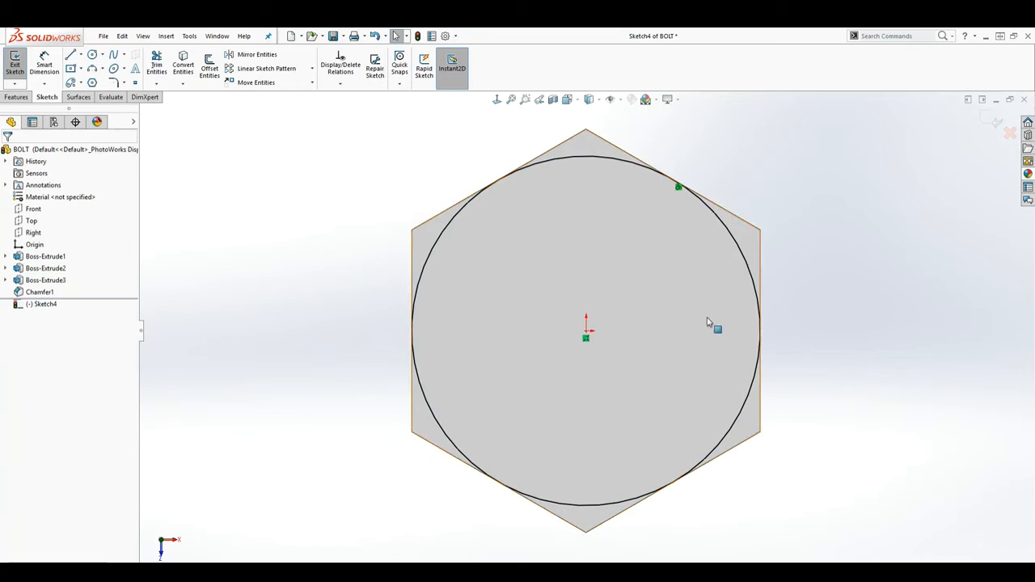
{"action": "left_click", "coordinate": [988, 119]}
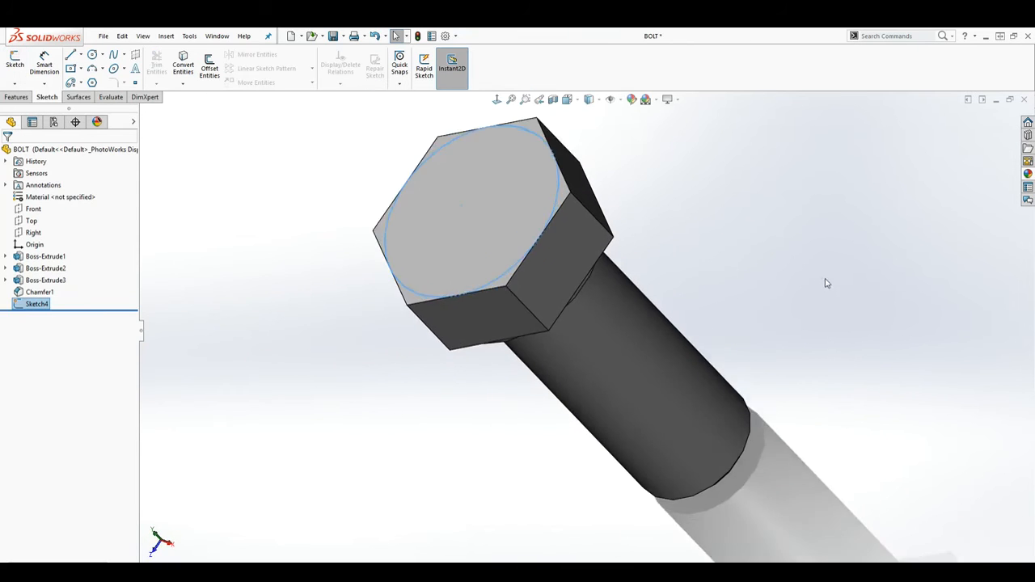
{"action": "left_click", "coordinate": [396, 336]}
Step: Start a new sketch on the Right plane
{"action": "left_click", "coordinate": [33, 232]}
{"action": "key", "text": "z"}
{"action": "scroll", "coordinate": [394, 228], "scroll_direction": "up", "scroll_amount": 1}
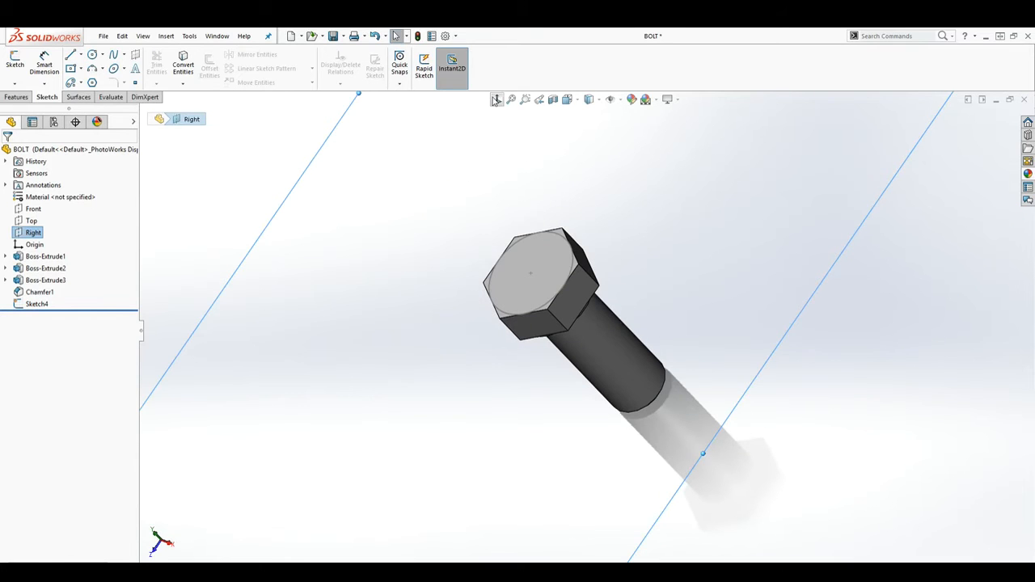
{"action": "left_click", "coordinate": [497, 98]}
{"action": "scroll", "coordinate": [627, 209], "scroll_direction": "down", "scroll_amount": 1}
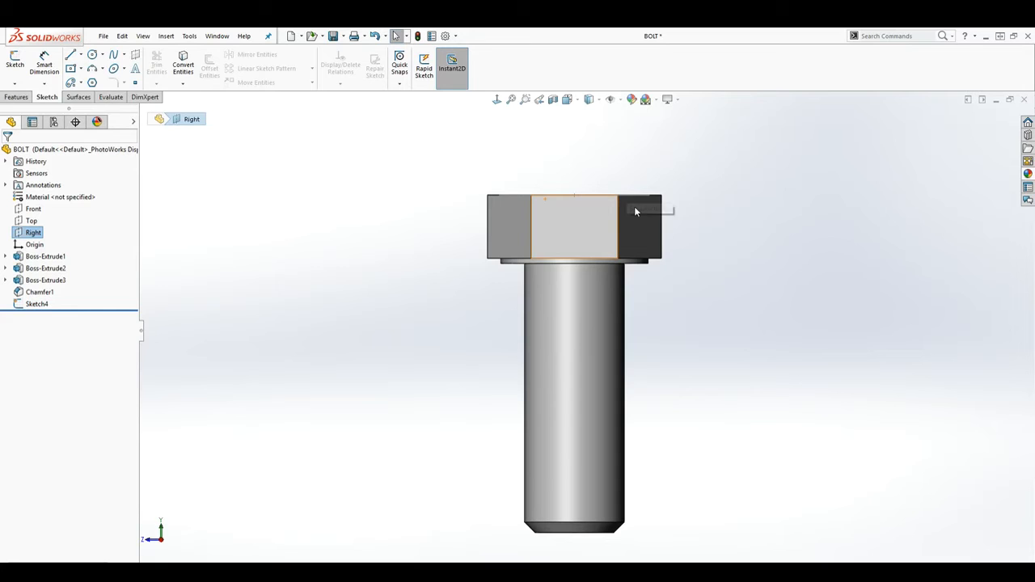
{"action": "left_click", "coordinate": [15, 60]}
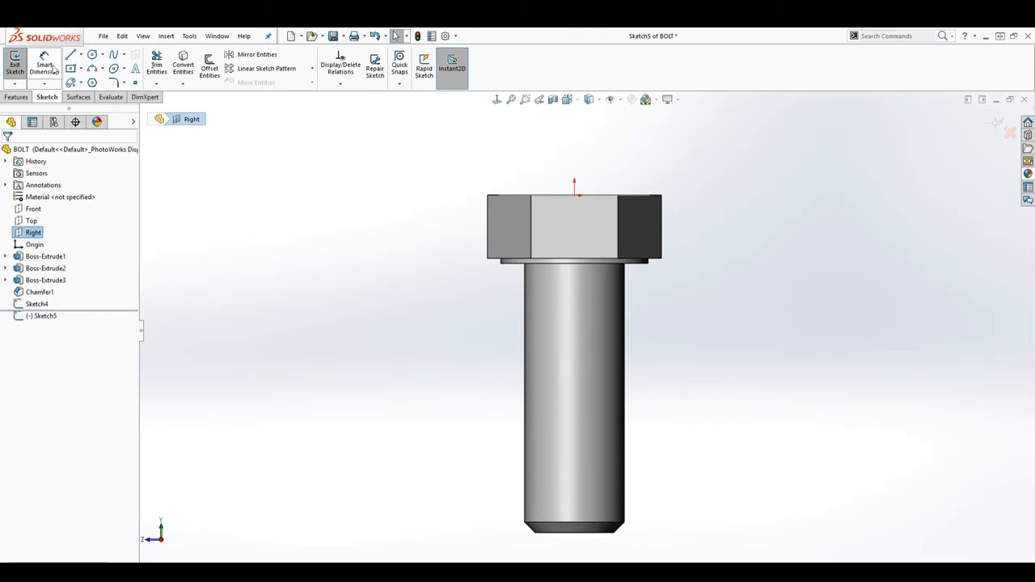
{"action": "scroll", "coordinate": [671, 267], "scroll_direction": "down", "scroll_amount": 2}
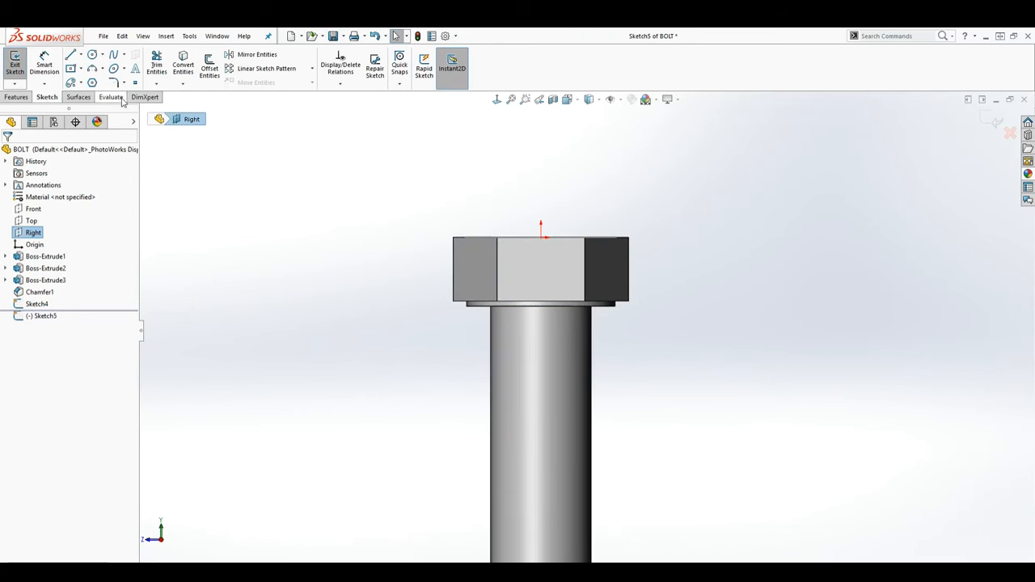
Step: Sketch a right triangle beside the bolt head, its horizontal side about 2.21 mm long and level with the head's top face
{"action": "left_click", "coordinate": [71, 56]}
{"action": "scroll", "coordinate": [702, 253], "scroll_direction": "down", "scroll_amount": 2}
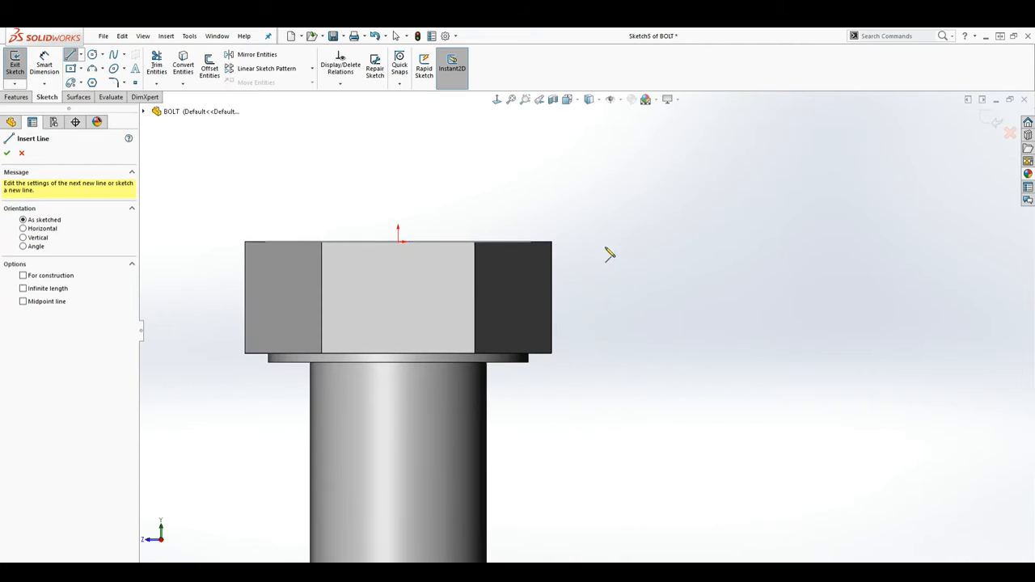
{"action": "left_click", "coordinate": [569, 242]}
{"action": "left_click", "coordinate": [610, 241]}
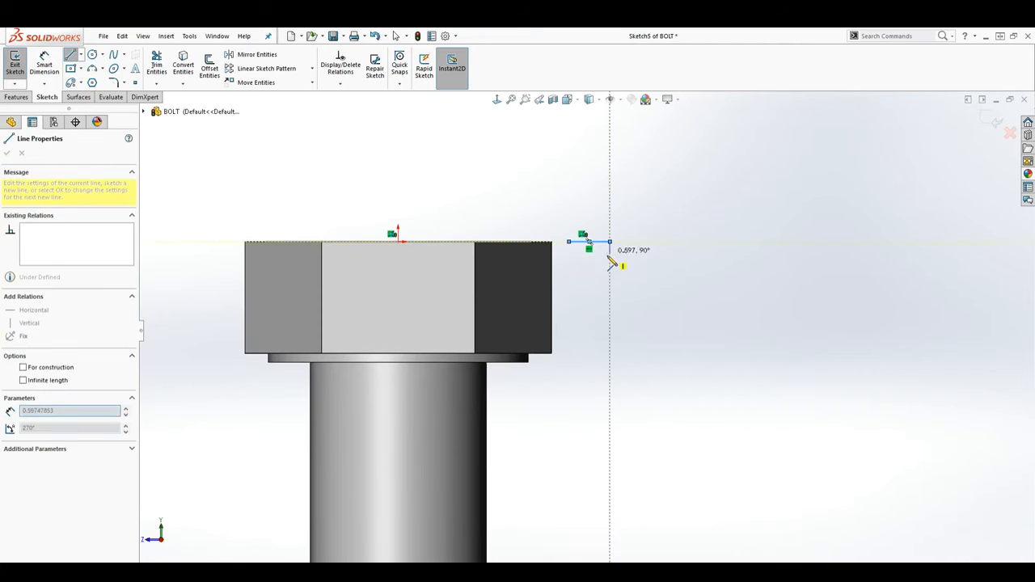
{"action": "left_click", "coordinate": [610, 269]}
{"action": "left_click", "coordinate": [569, 241]}
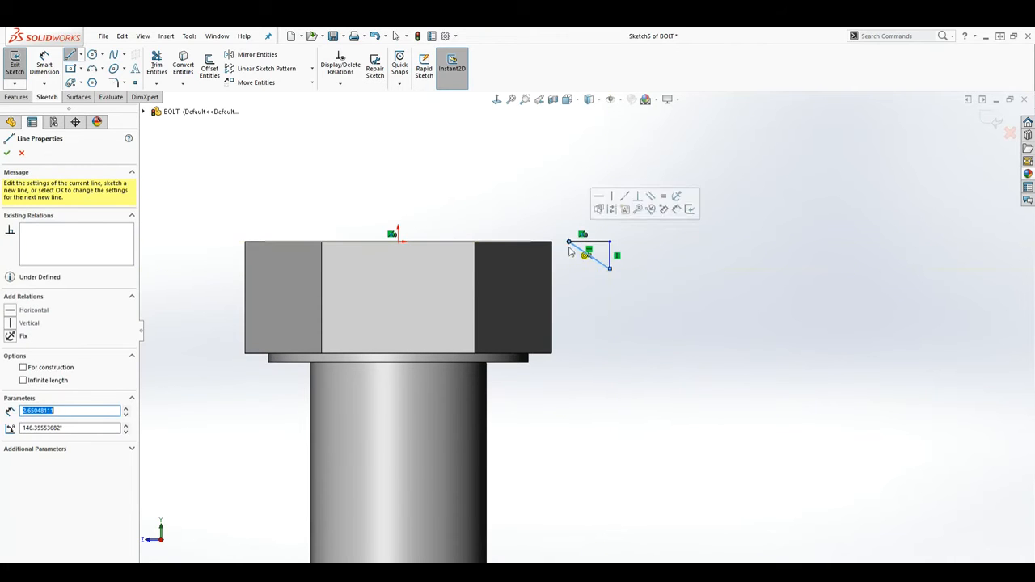
{"action": "scroll", "coordinate": [588, 270], "scroll_direction": "down", "scroll_amount": 1}
{"action": "scroll", "coordinate": [589, 273], "scroll_direction": "down", "scroll_amount": 1}
{"action": "key", "text": "Escape"}
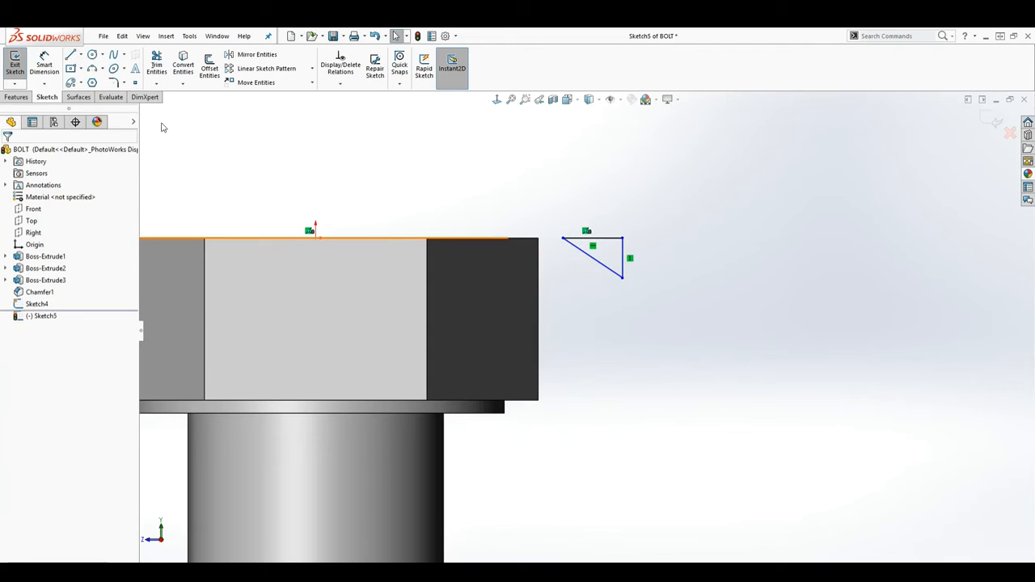
Step: Set the angle between the triangle's horizontal and sloped sides to 30°
{"action": "left_click", "coordinate": [45, 63]}
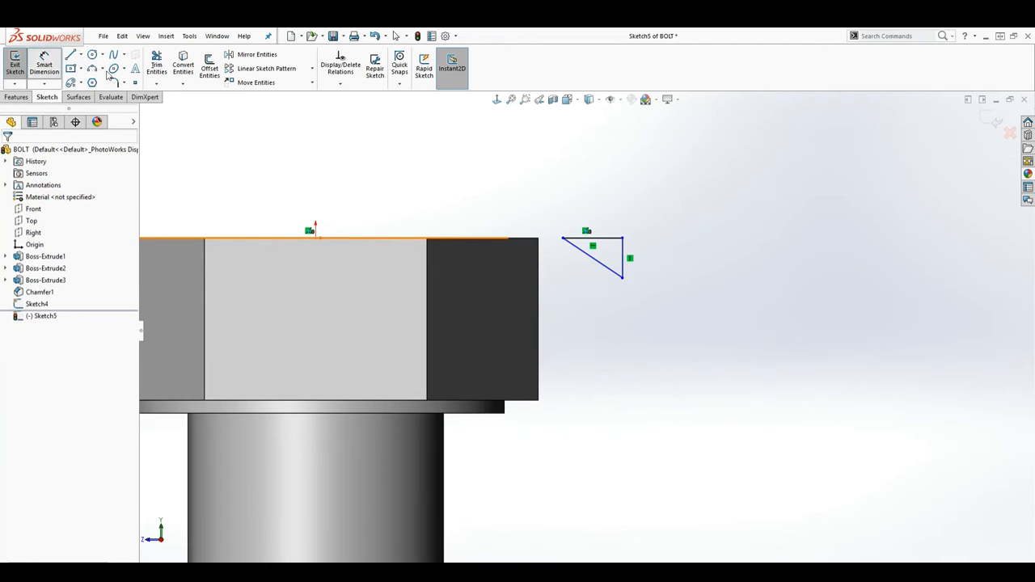
{"action": "left_click", "coordinate": [599, 262]}
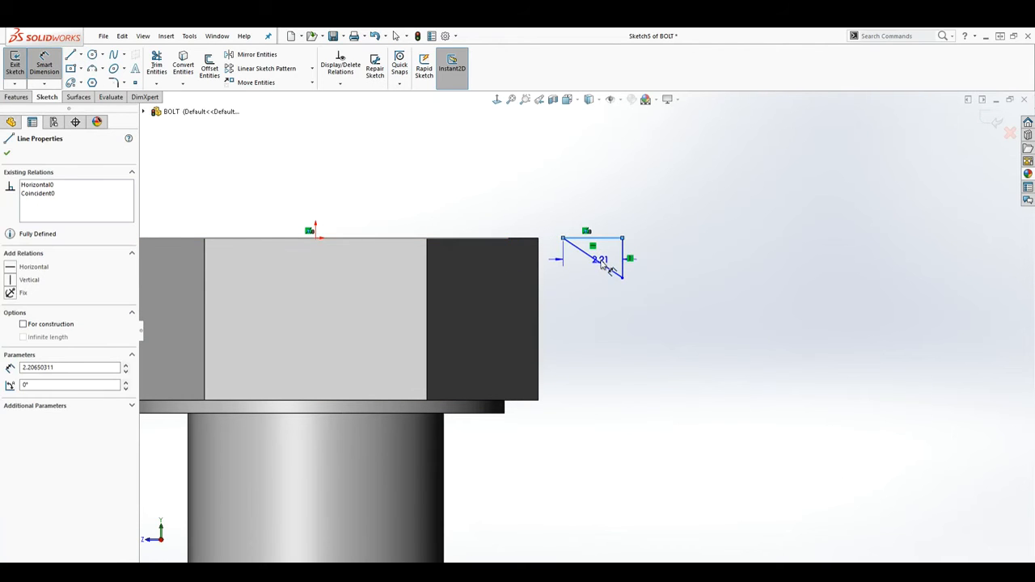
{"action": "left_click", "coordinate": [606, 267]}
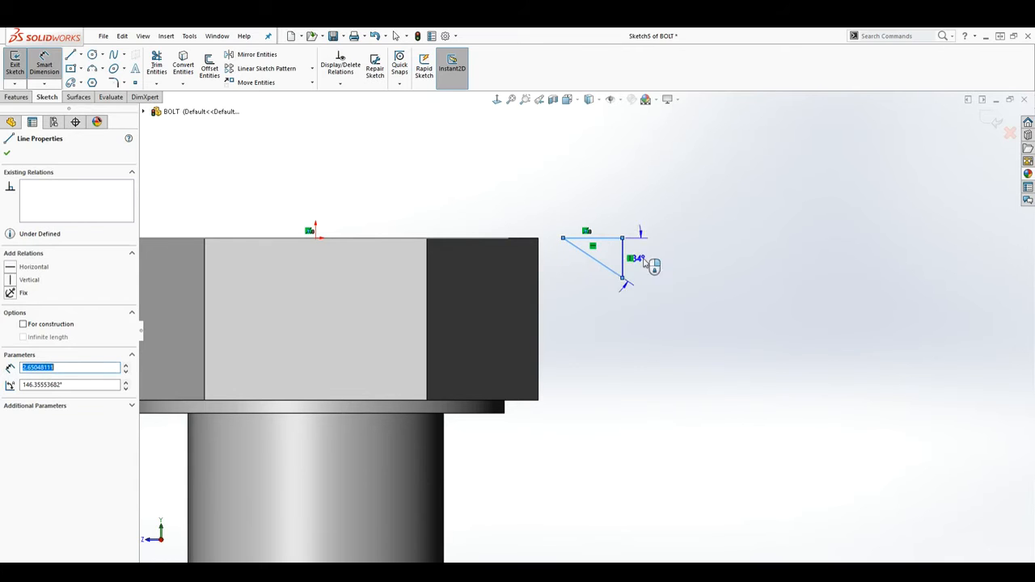
{"action": "left_click", "coordinate": [659, 264]}
{"action": "type", "text": "30"}
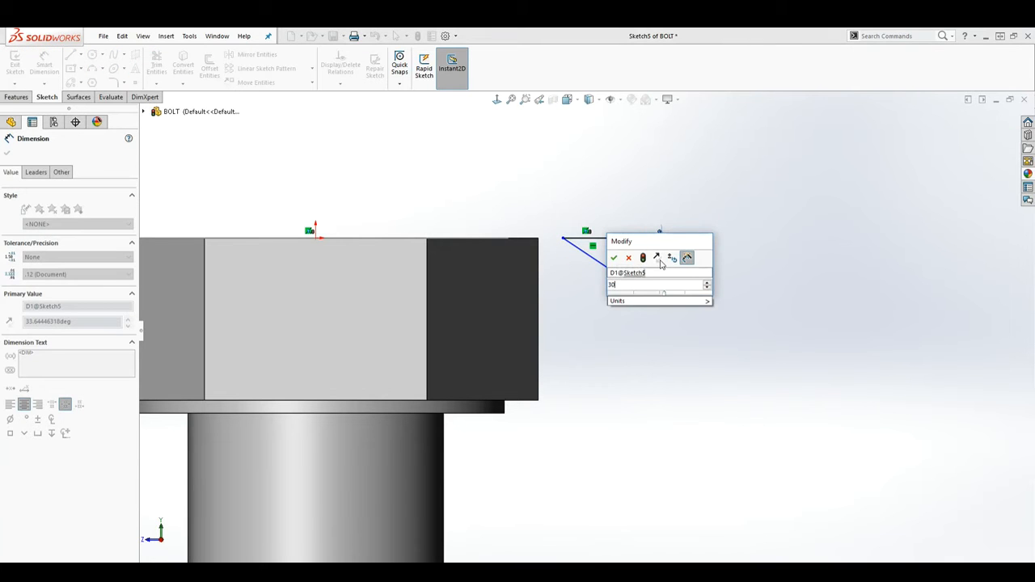
{"action": "key", "text": "Return"}
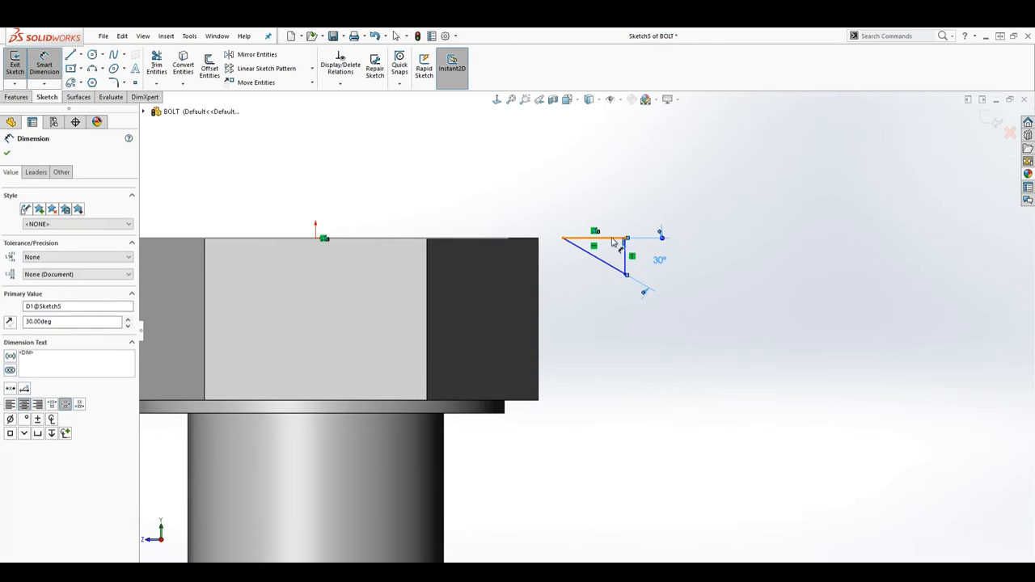
Step: Set the length of the triangle's horizontal side to 2 mm
{"action": "left_click", "coordinate": [609, 239]}
{"action": "left_click", "coordinate": [603, 213]}
{"action": "type", "text": "2"}
{"action": "key", "text": "Return"}
{"action": "key", "text": "Escape"}
Step: Add a Pierce relation between the triangle's inner corner and the circle on the head's top face, and close the sketch
{"action": "mouse_move", "coordinate": [555, 235]}
{"action": "middle_mouse_down"}
{"action": "mouse_move", "coordinate": [527, 242]}
{"action": "mouse_move", "coordinate": [523, 301]}
{"action": "mouse_move", "coordinate": [531, 270]}
{"action": "middle_mouse_up"}
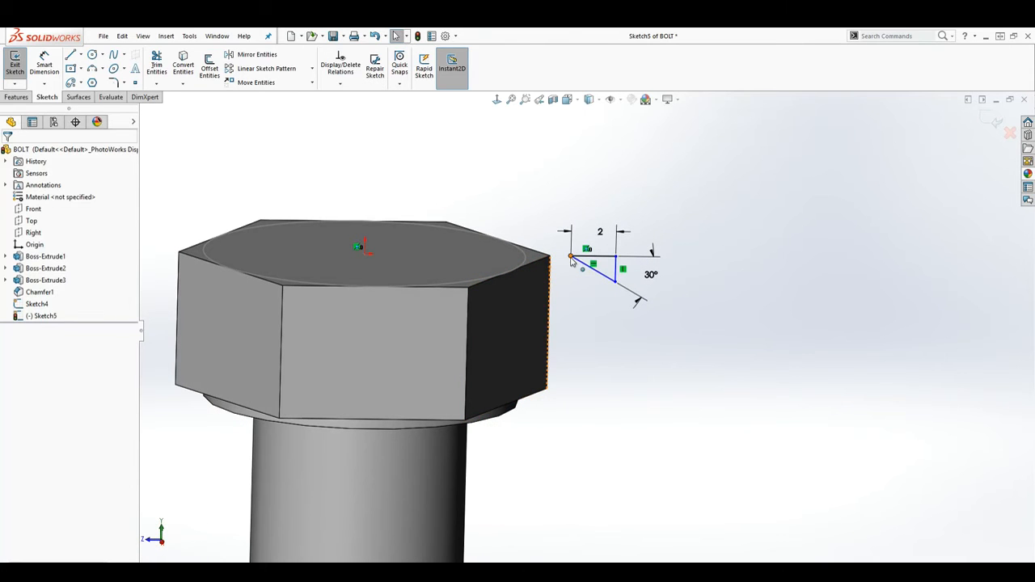
{"action": "left_click", "coordinate": [571, 257]}
{"action": "left_click", "coordinate": [527, 255], "text": "ctrl"}
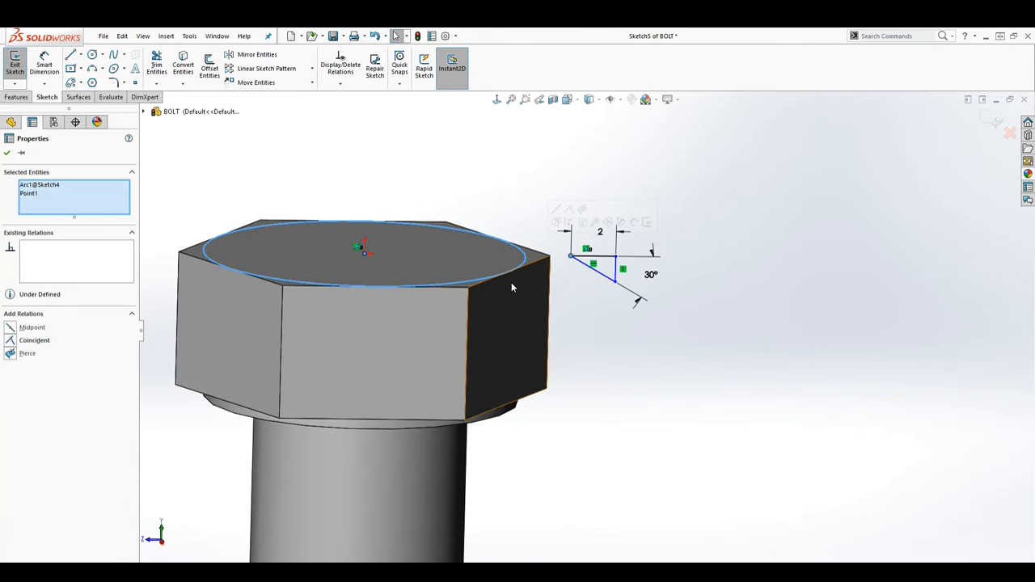
{"action": "left_click", "coordinate": [13, 355]}
{"action": "mouse_move", "coordinate": [585, 377]}
{"action": "middle_mouse_down"}
{"action": "mouse_move", "coordinate": [578, 353]}
{"action": "mouse_move", "coordinate": [575, 388]}
{"action": "middle_mouse_up"}
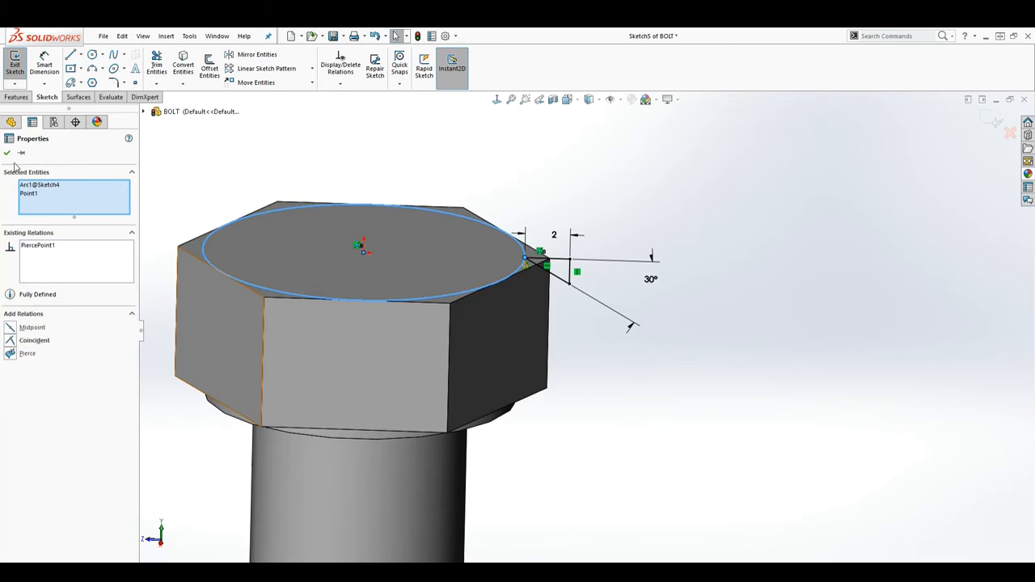
{"action": "left_click", "coordinate": [8, 156]}
{"action": "scroll", "coordinate": [545, 294], "scroll_direction": "down", "scroll_amount": 2}
{"action": "middle_click_drag", "start_coordinate": [544, 294], "coordinate": [581, 288]}
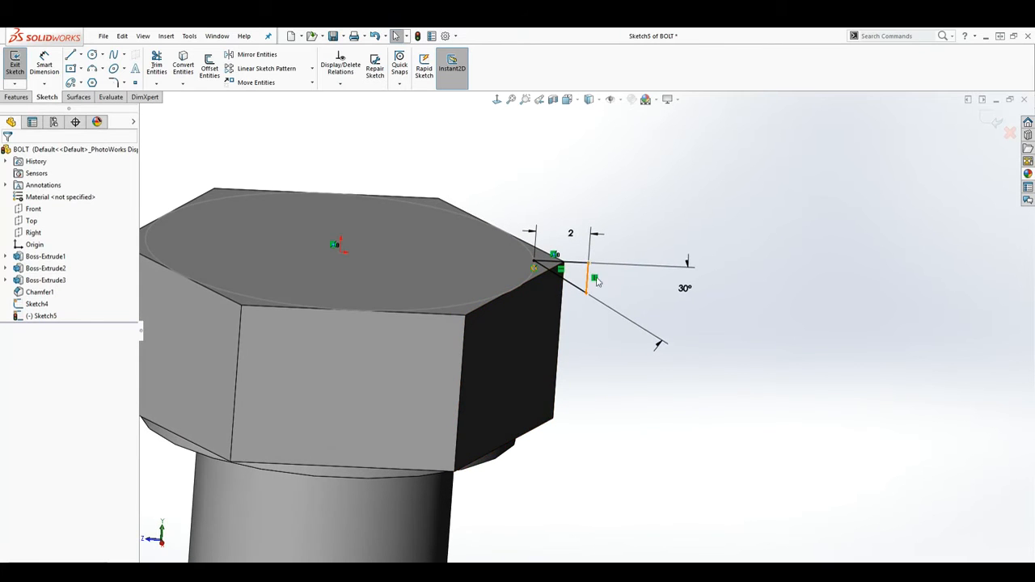
{"action": "scroll", "coordinate": [740, 272], "scroll_direction": "up", "scroll_amount": 1}
{"action": "mouse_move", "coordinate": [709, 290]}
{"action": "middle_mouse_down"}
{"action": "mouse_move", "coordinate": [685, 253]}
{"action": "mouse_move", "coordinate": [684, 282]}
{"action": "middle_mouse_up"}
{"action": "scroll", "coordinate": [684, 281], "scroll_direction": "up", "scroll_amount": 2}
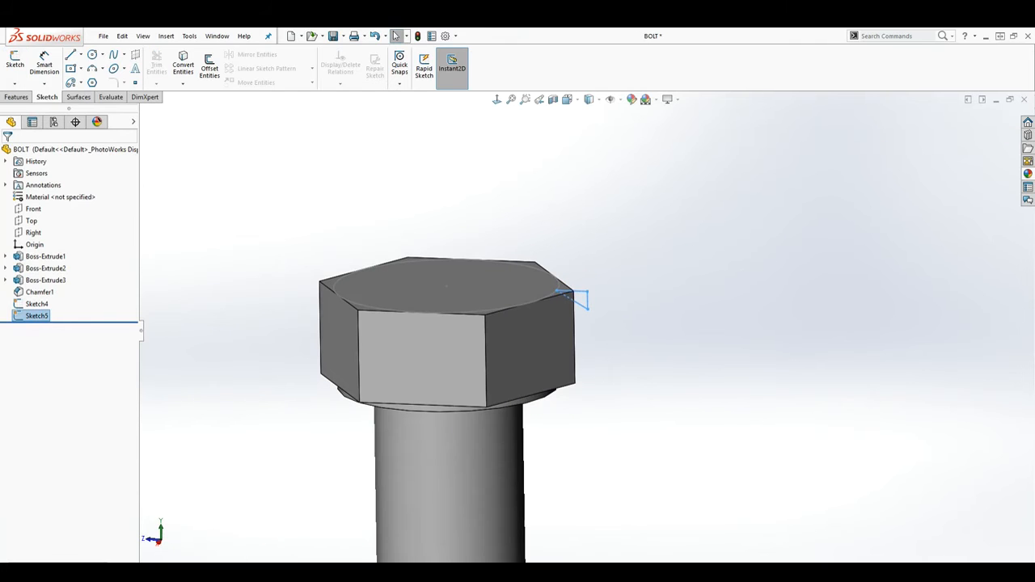
Step: Create a Swept Cut around the bolt head using the triangle as profile and the circle as path
{"action": "left_click", "coordinate": [17, 97]}
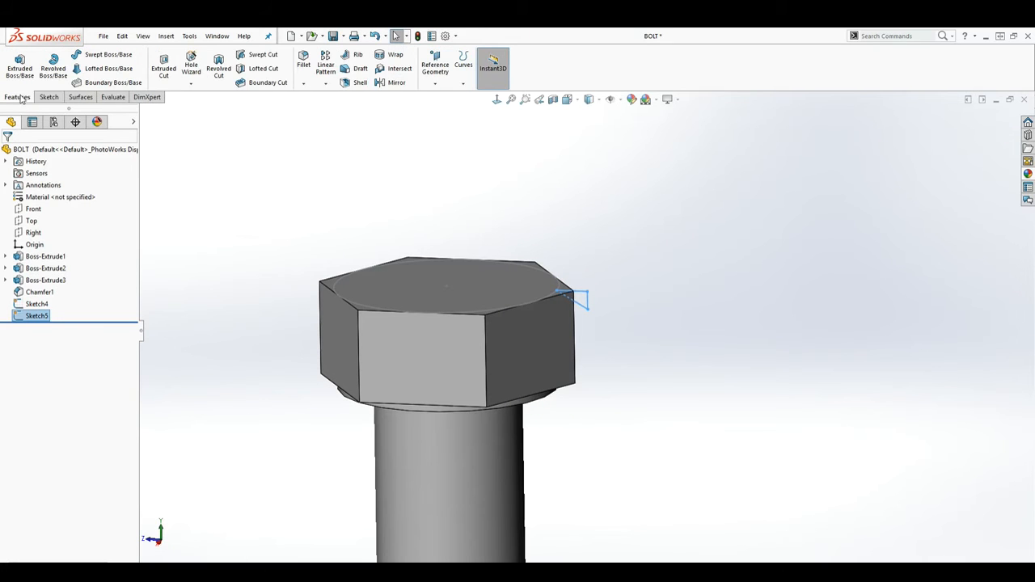
{"action": "left_click", "coordinate": [263, 55]}
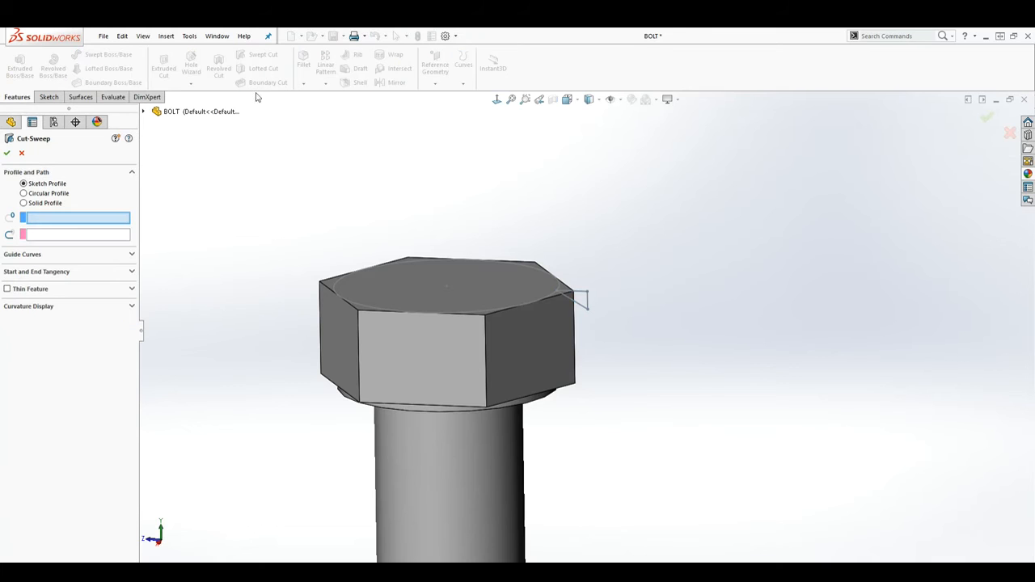
{"action": "left_click", "coordinate": [579, 295]}
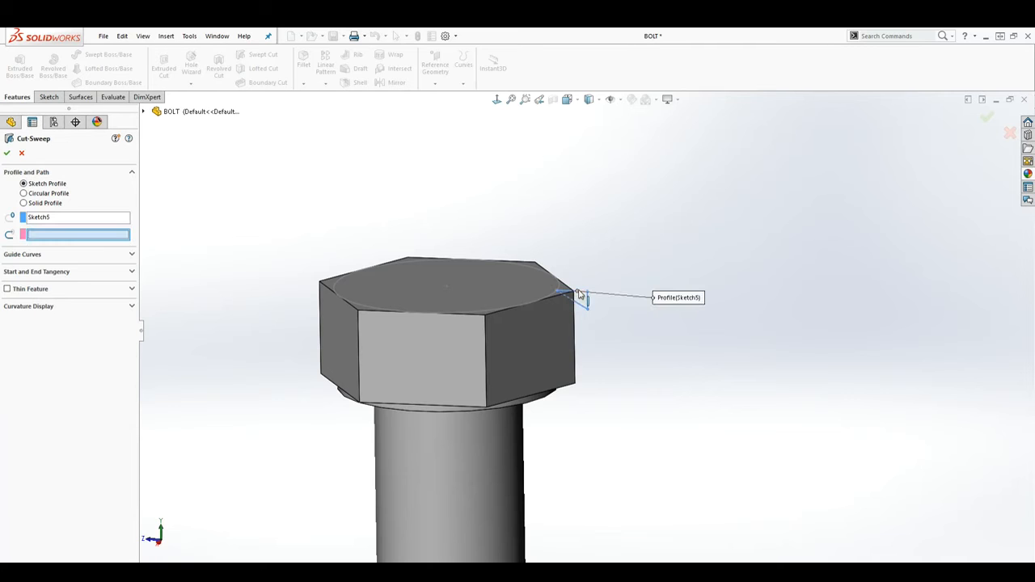
{"action": "left_click", "coordinate": [531, 266]}
{"action": "middle_click_drag", "start_coordinate": [642, 357], "coordinate": [636, 308]}
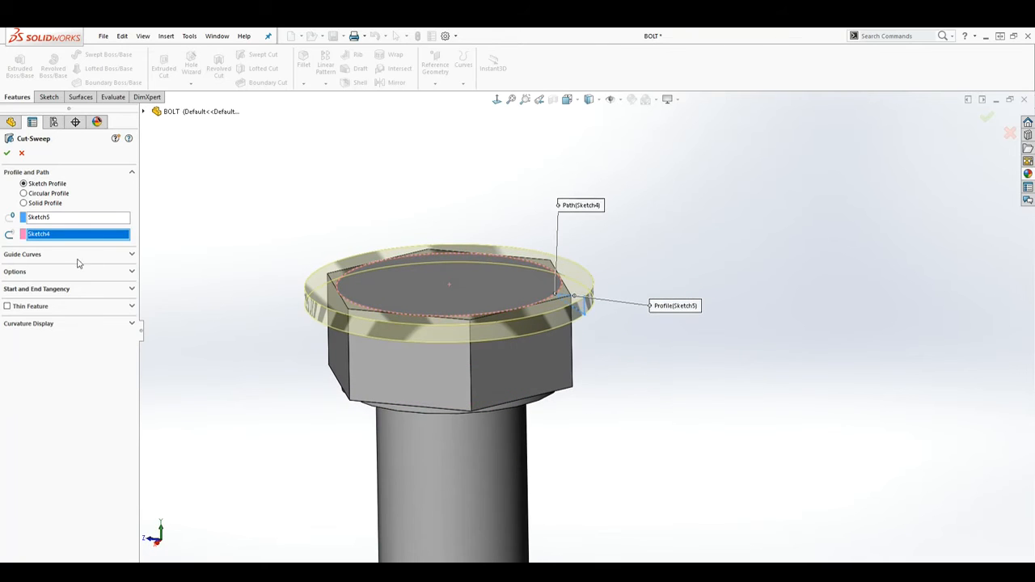
{"action": "left_click", "coordinate": [7, 154]}
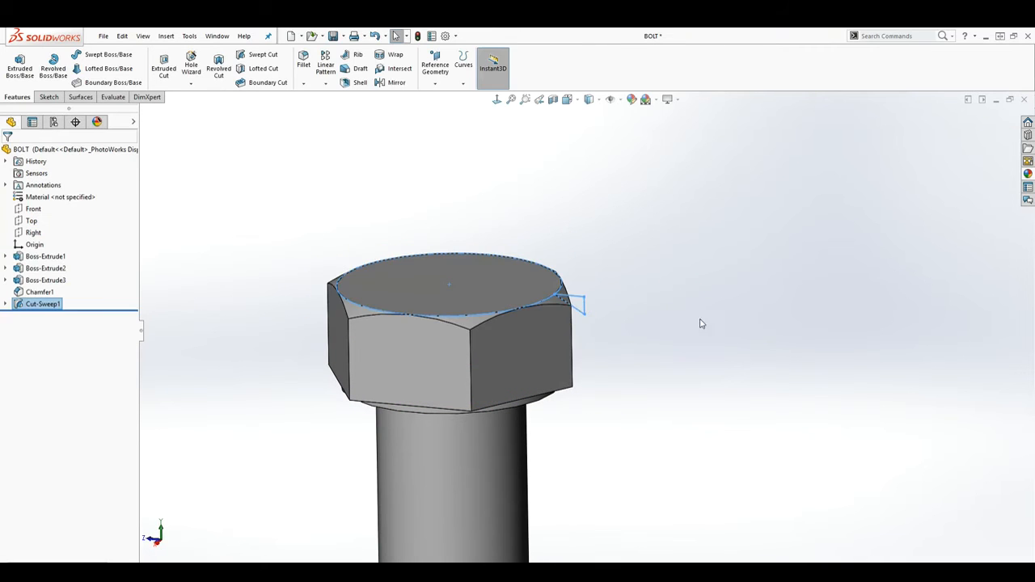
{"action": "left_click", "coordinate": [655, 335]}
Step: Examine the bevelled bolt head and the chamfered end of the shank from several directions
{"action": "middle_click_drag", "start_coordinate": [654, 335], "coordinate": [646, 402]}
{"action": "scroll", "coordinate": [567, 429], "scroll_direction": "up", "scroll_amount": 3}
{"action": "middle_click_drag", "start_coordinate": [566, 429], "coordinate": [596, 389]}
{"action": "right_click_drag", "start_coordinate": [644, 308], "coordinate": [647, 352]}
{"action": "scroll", "coordinate": [756, 243], "scroll_direction": "up", "scroll_amount": 2}
{"action": "scroll", "coordinate": [758, 239], "scroll_direction": "down", "scroll_amount": 1}
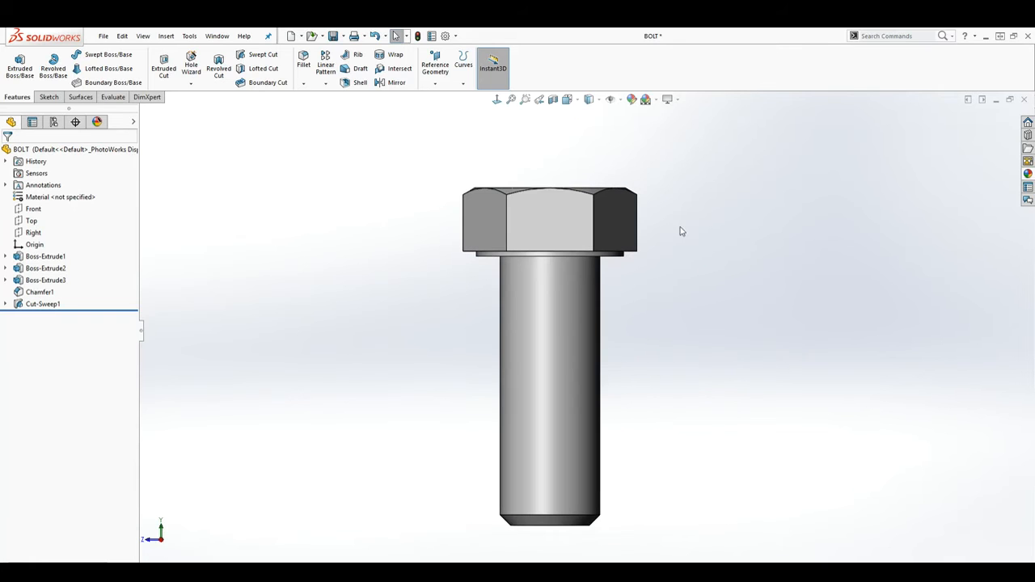
{"action": "scroll", "coordinate": [651, 274], "scroll_direction": "up", "scroll_amount": 1}
{"action": "scroll", "coordinate": [639, 290], "scroll_direction": "down", "scroll_amount": 1}
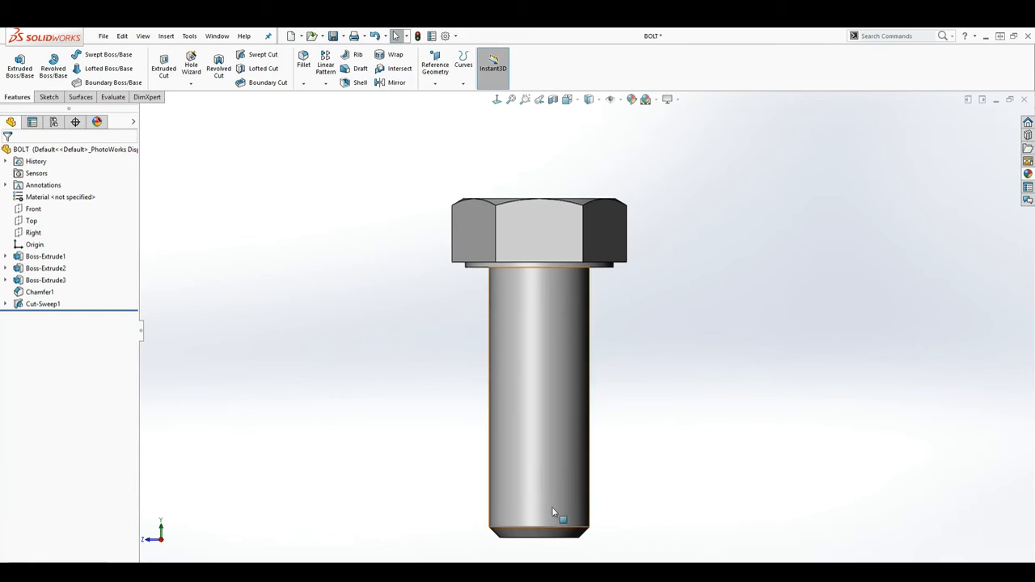
{"action": "middle_click_drag", "start_coordinate": [592, 513], "coordinate": [603, 404]}
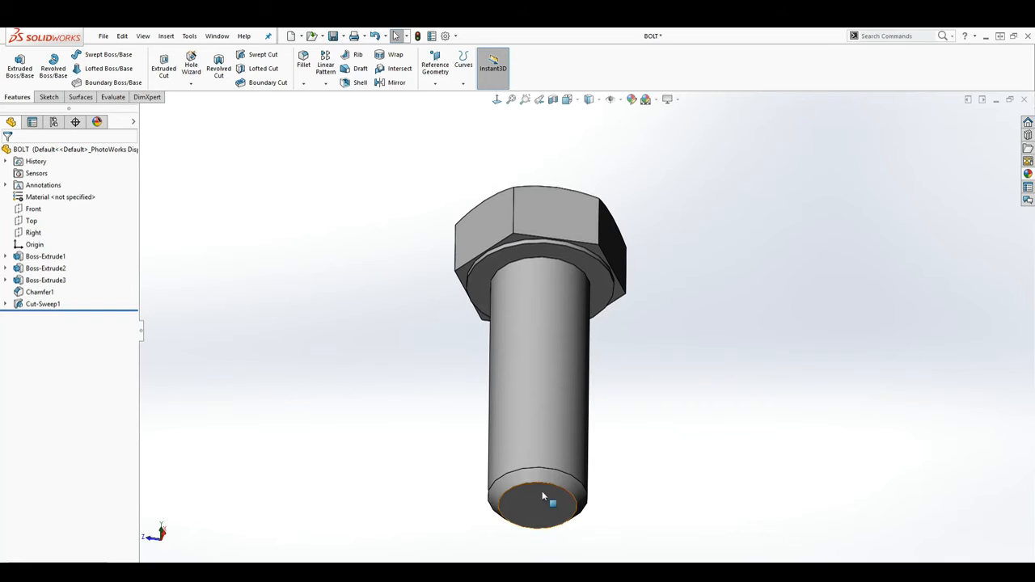
{"action": "scroll", "coordinate": [564, 506], "scroll_direction": "down", "scroll_amount": 2}
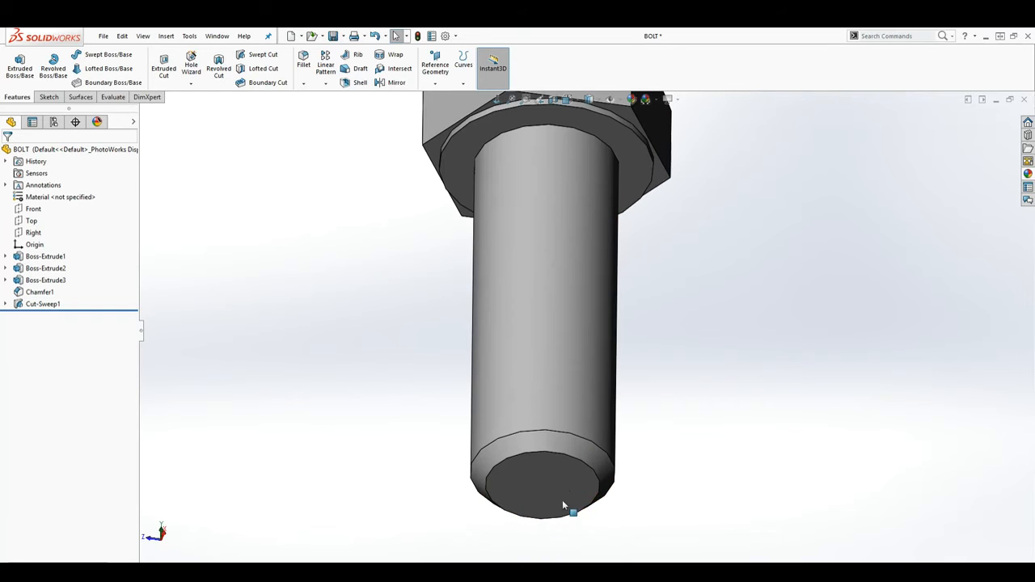
Step: Open a sketch on the shank's flat end face and draw a circle of about 5.34 mm radius centred on the origin
{"action": "left_click", "coordinate": [551, 471]}
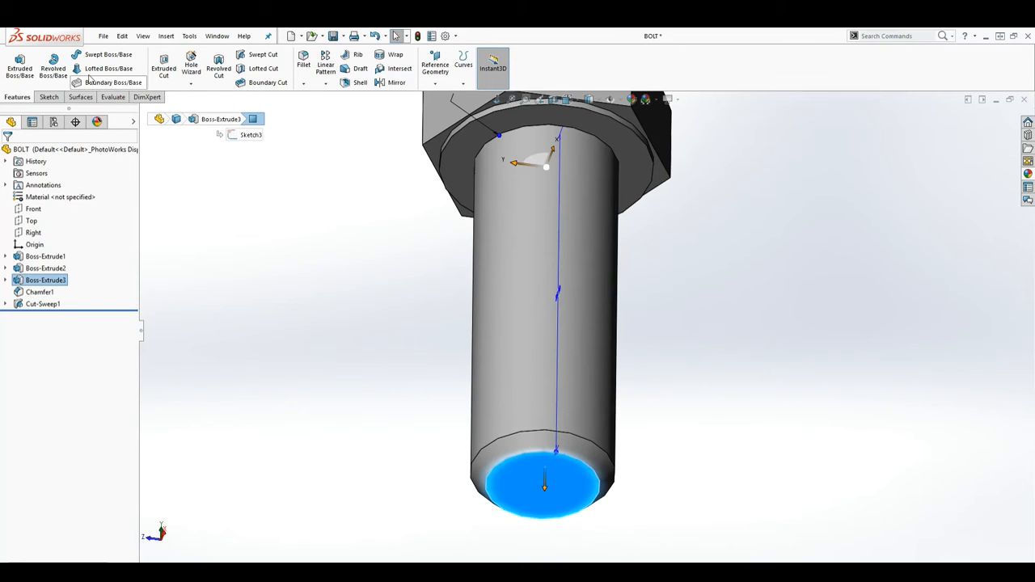
{"action": "left_click", "coordinate": [49, 97]}
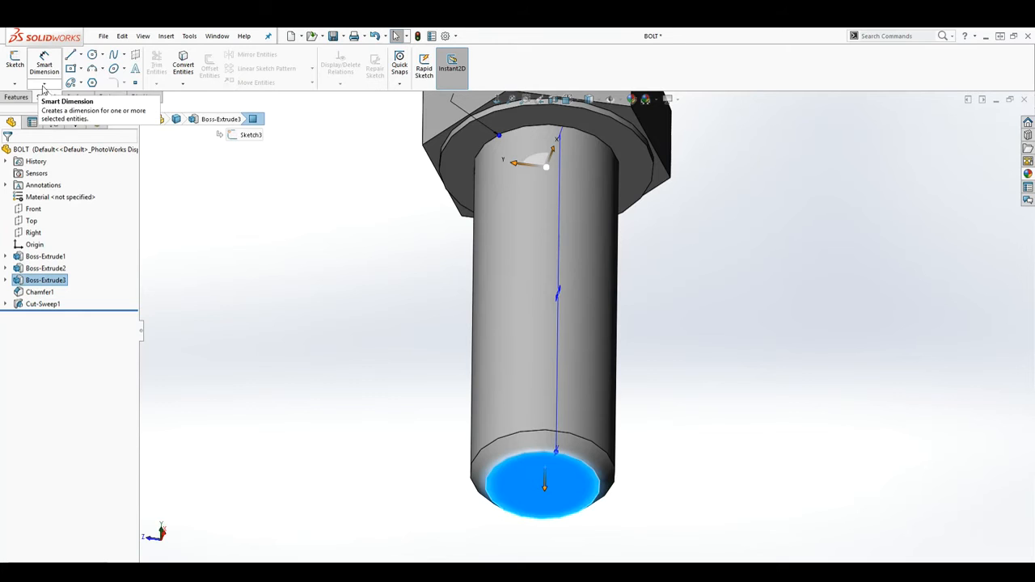
{"action": "left_click", "coordinate": [15, 61]}
{"action": "left_click", "coordinate": [92, 55]}
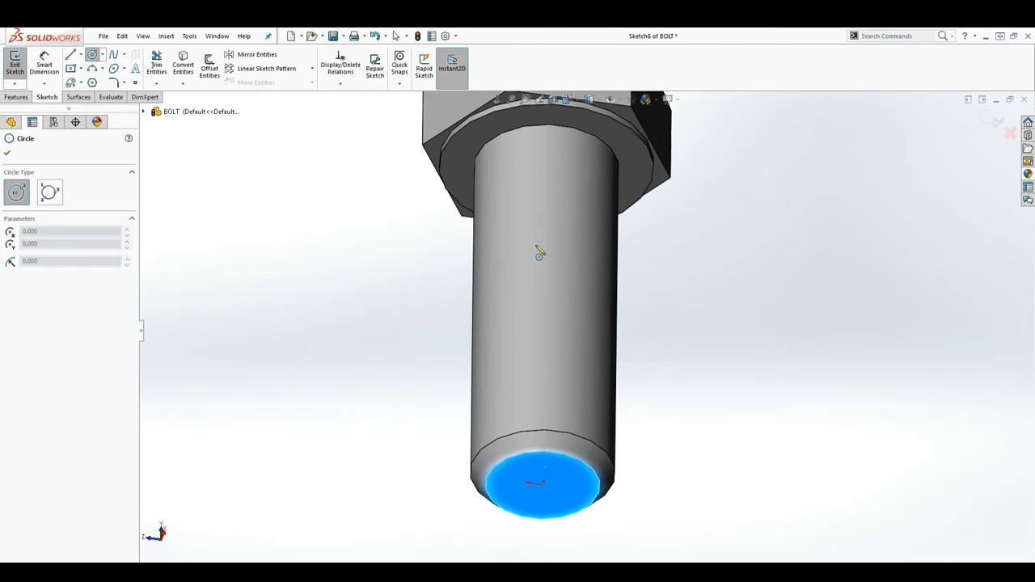
{"action": "left_click", "coordinate": [497, 101]}
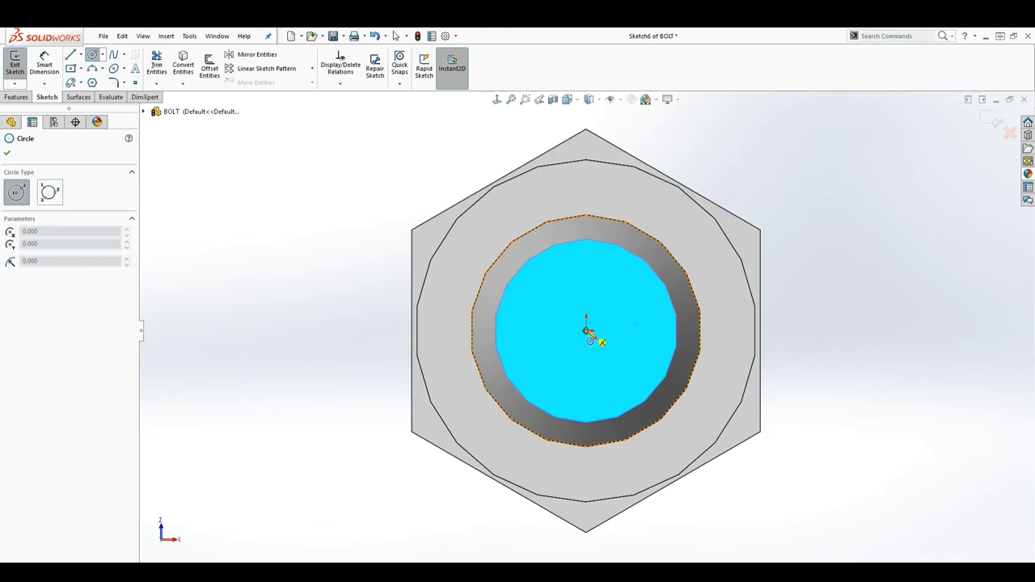
{"action": "left_click", "coordinate": [587, 329]}
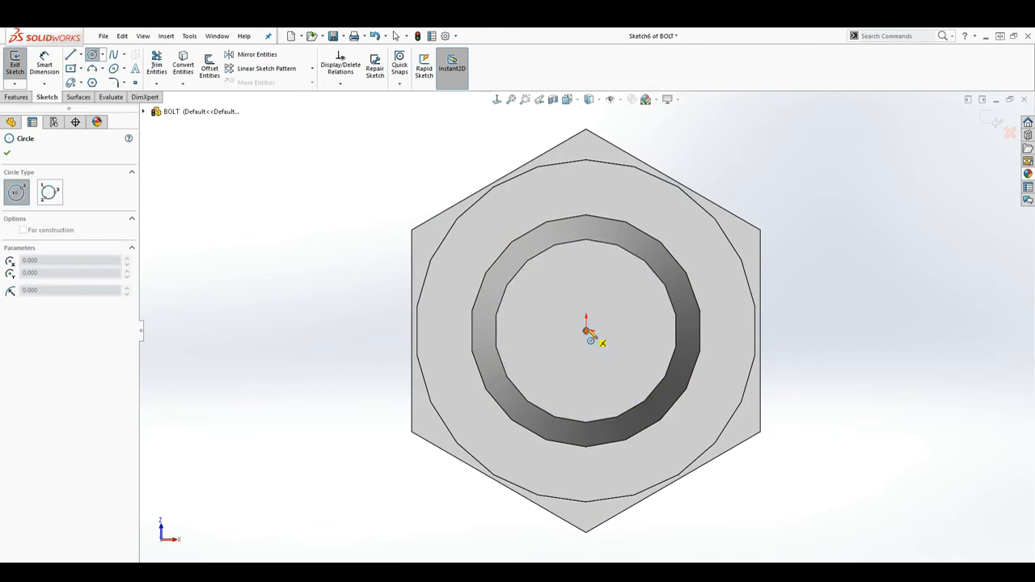
{"action": "left_click", "coordinate": [647, 223]}
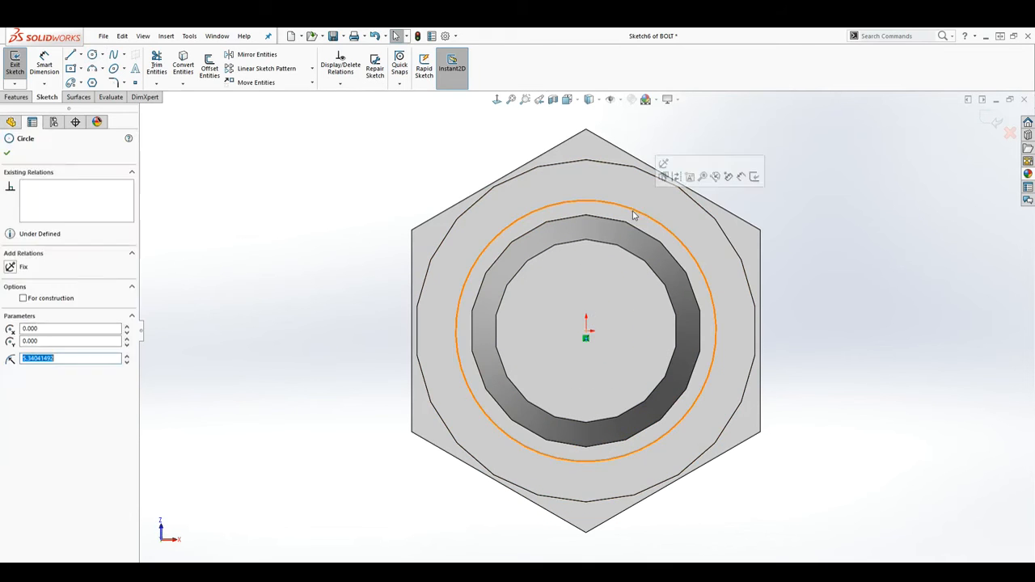
Step: Add a Coradial relation between the circle and the shank's outer circular edge, and close the sketch
{"action": "left_click", "coordinate": [628, 227], "text": "ctrl"}
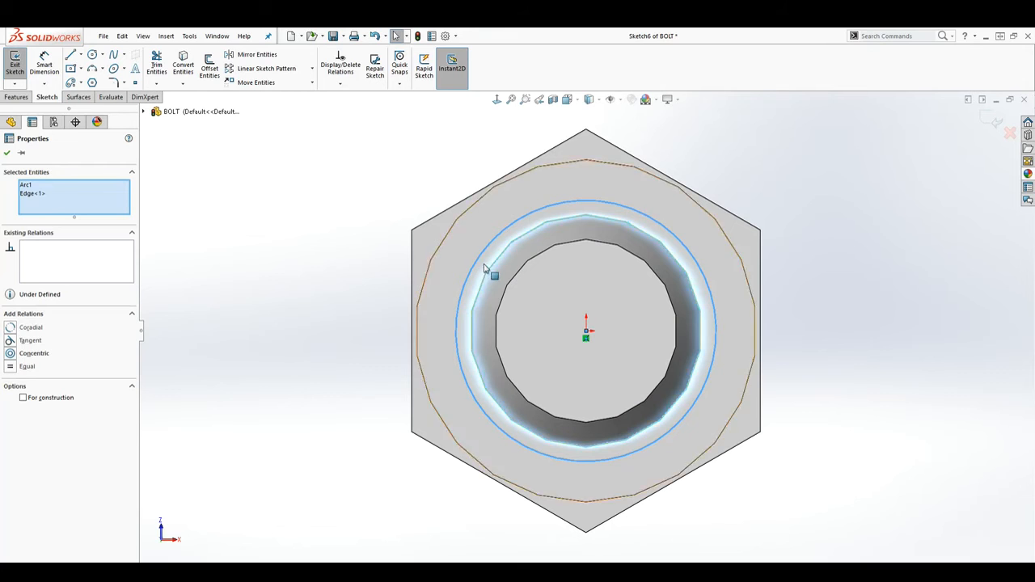
{"action": "left_click", "coordinate": [10, 327]}
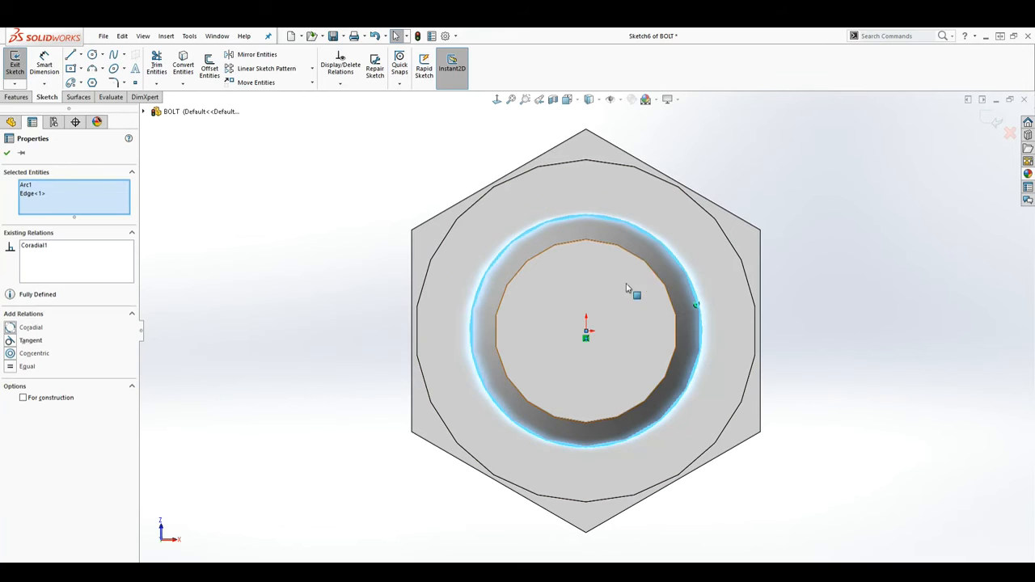
{"action": "middle_click_drag", "start_coordinate": [807, 293], "coordinate": [785, 301]}
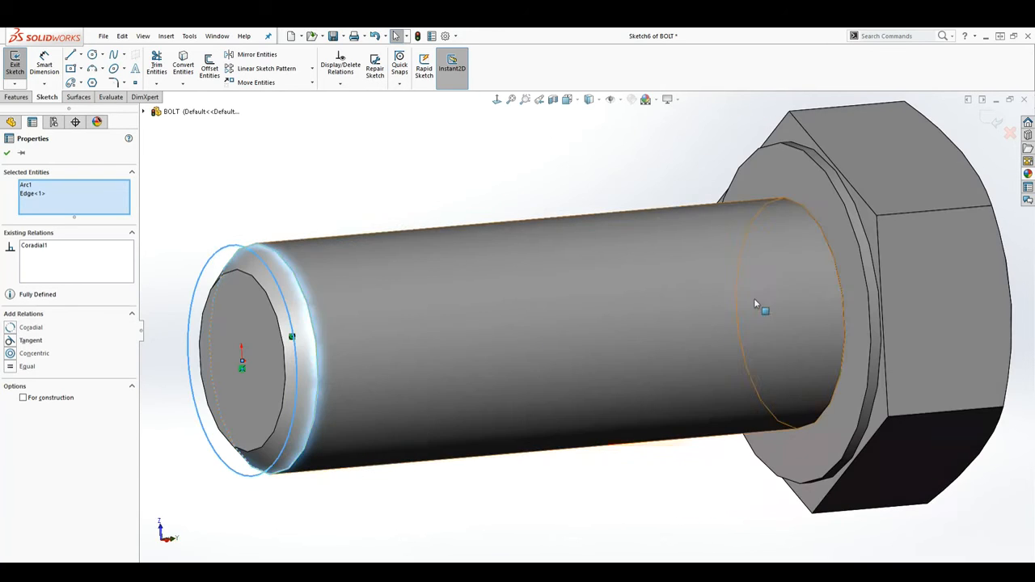
{"action": "left_click", "coordinate": [372, 174]}
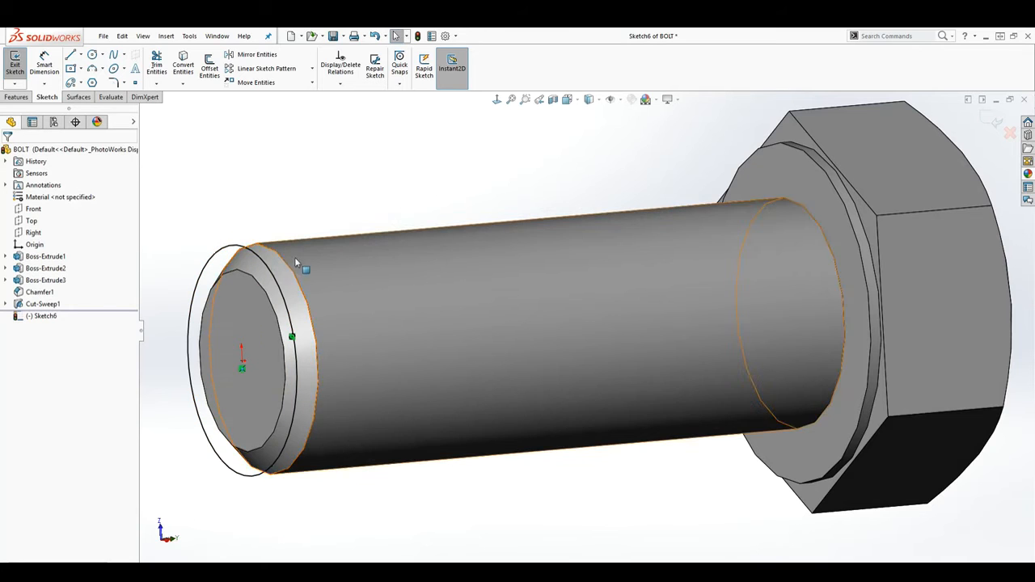
{"action": "scroll", "coordinate": [294, 255], "scroll_direction": "up", "scroll_amount": 3}
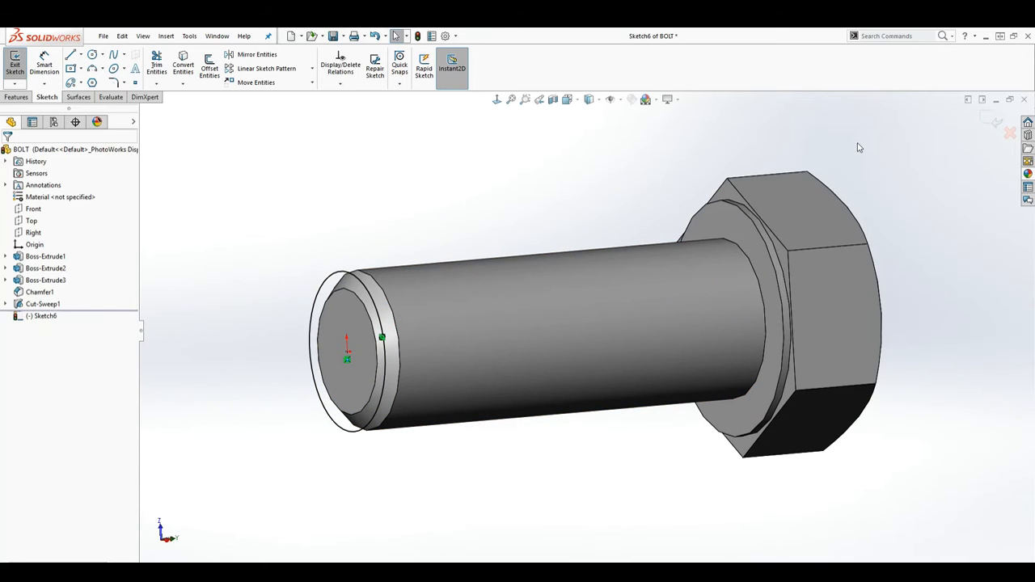
{"action": "left_click", "coordinate": [993, 120]}
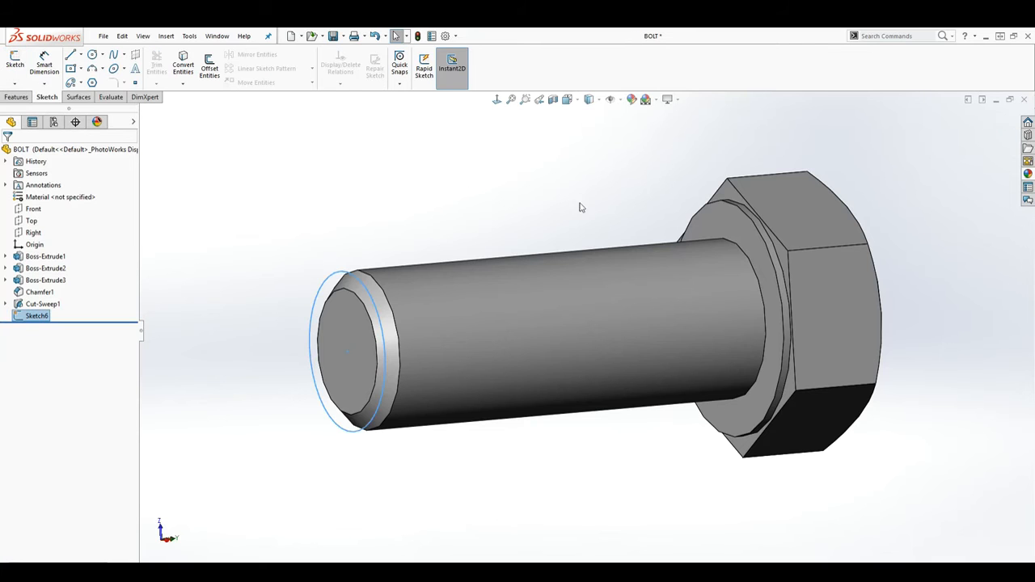
Step: Start a Helix and Spiral from the circle at the shank's end and set its constant pitch to 1.5875 mm
{"action": "middle_click_drag", "start_coordinate": [480, 200], "coordinate": [594, 432]}
{"action": "scroll", "coordinate": [620, 435], "scroll_direction": "up", "scroll_amount": 2}
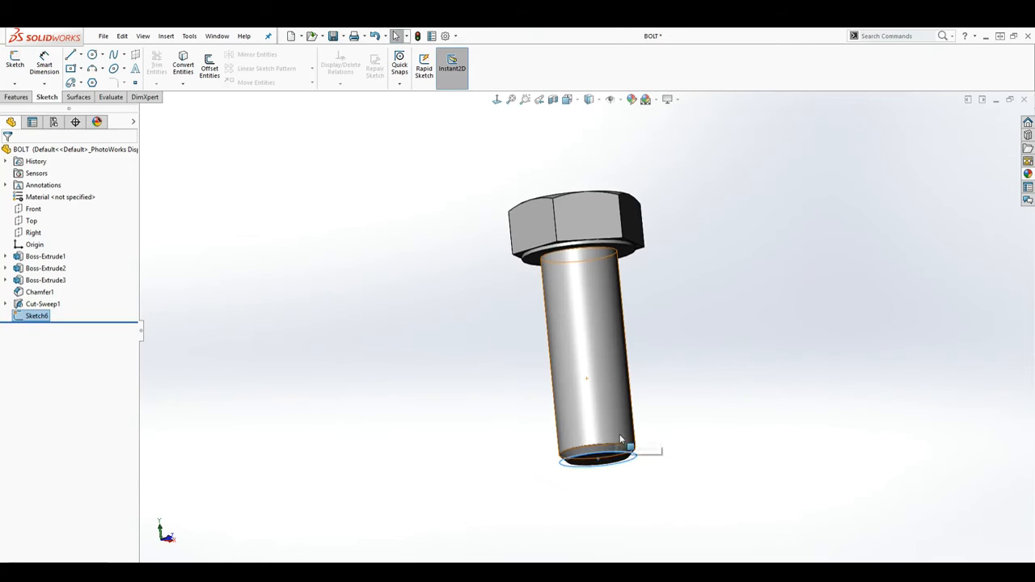
{"action": "scroll", "coordinate": [623, 457], "scroll_direction": "down", "scroll_amount": 4}
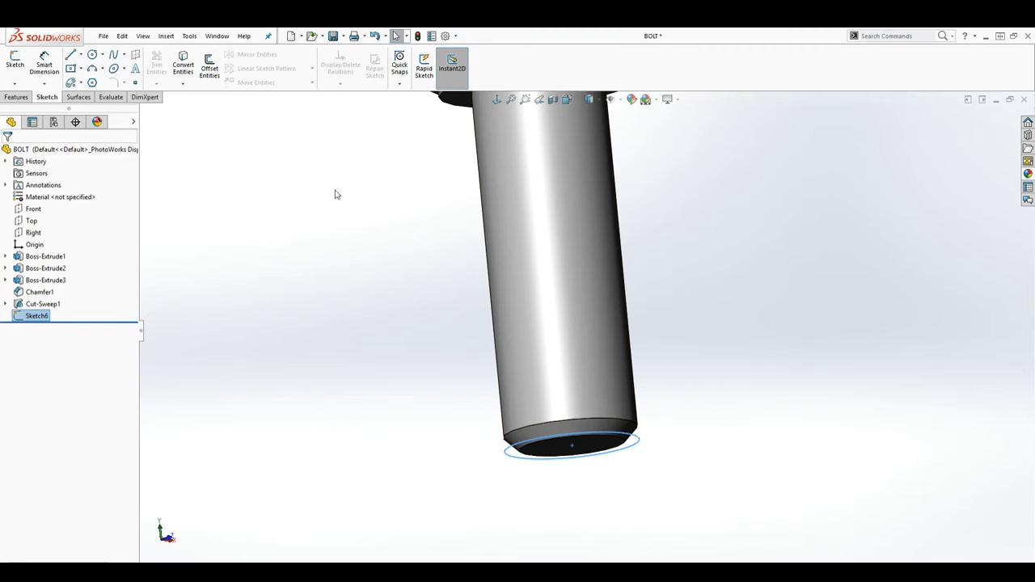
{"action": "left_click", "coordinate": [79, 99]}
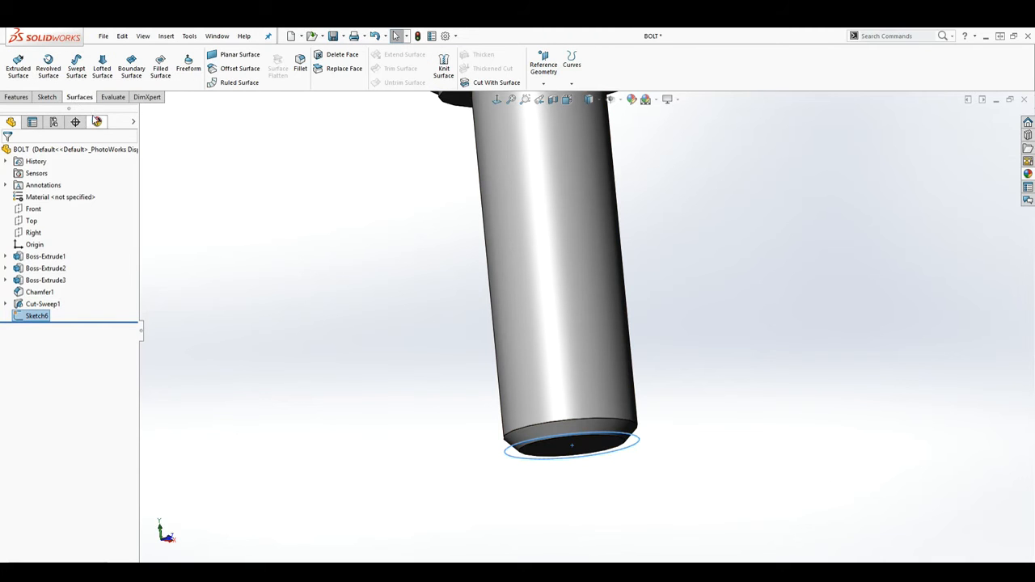
{"action": "left_click", "coordinate": [49, 98]}
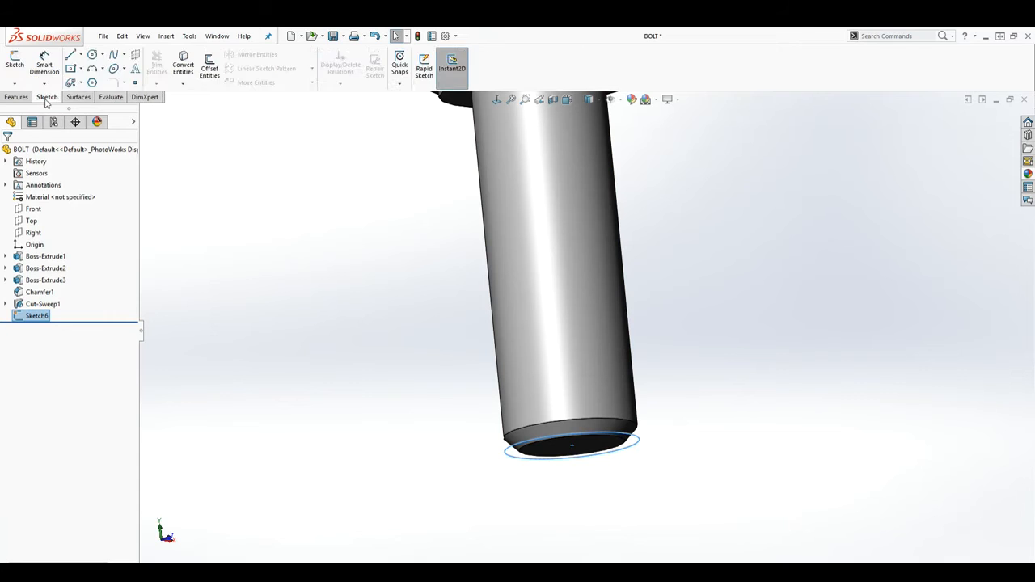
{"action": "left_click", "coordinate": [25, 99]}
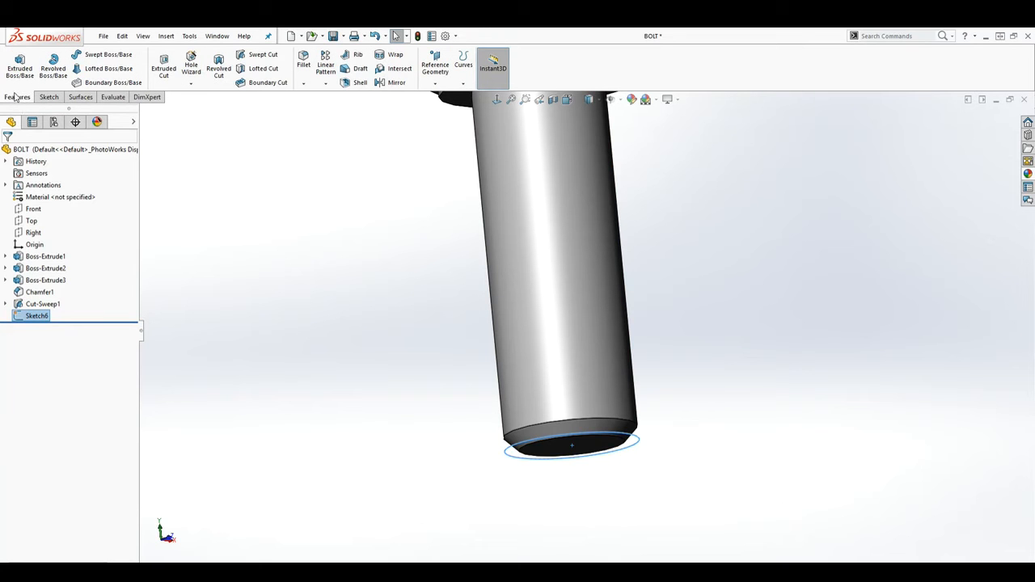
{"action": "left_click", "coordinate": [464, 82]}
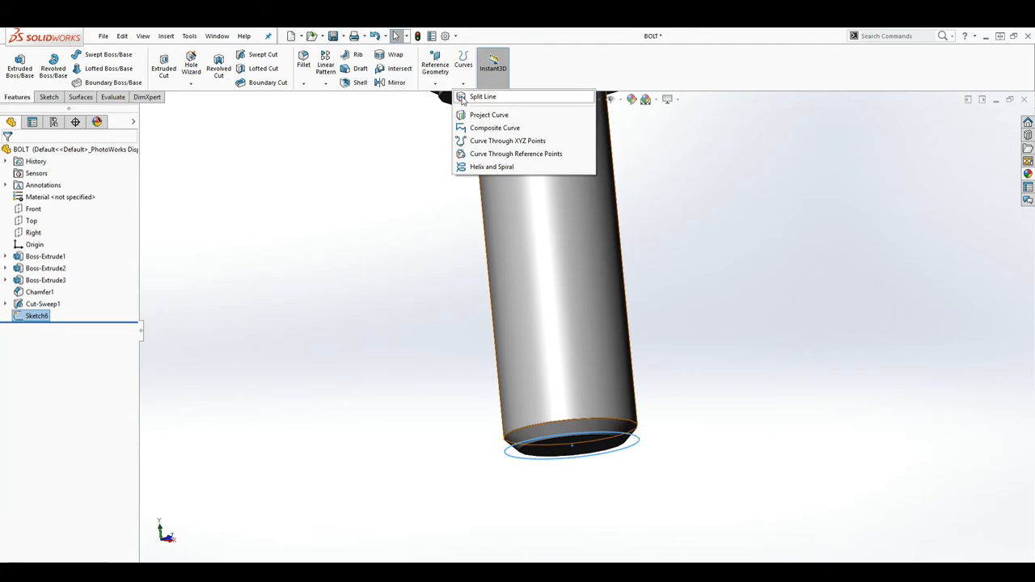
{"action": "left_click", "coordinate": [488, 166]}
{"action": "scroll", "coordinate": [795, 354], "scroll_direction": "up", "scroll_amount": 3}
{"action": "middle_click_drag", "start_coordinate": [750, 344], "coordinate": [697, 262]}
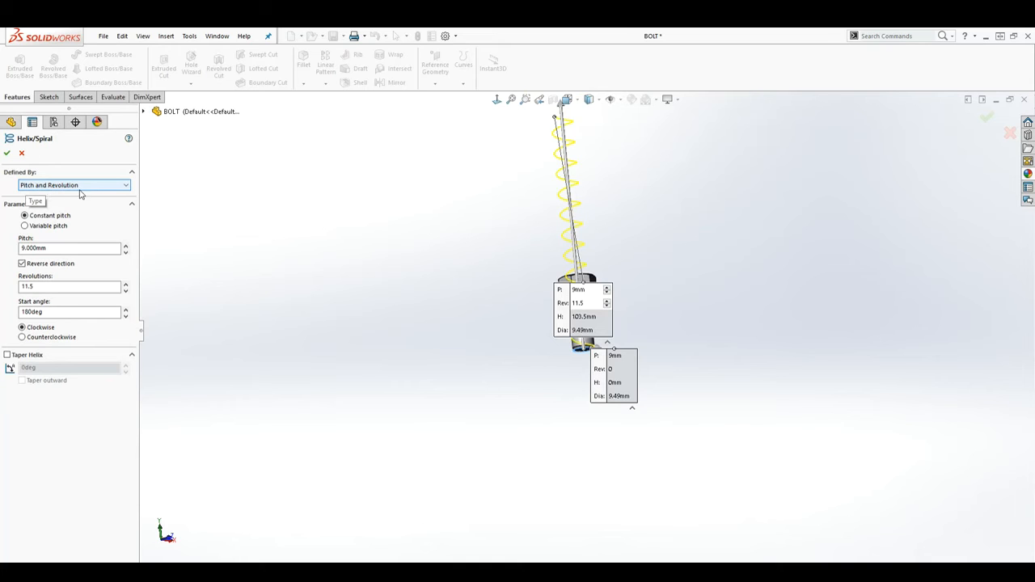
{"action": "left_click_drag", "start_coordinate": [46, 247], "coordinate": [34, 247]}
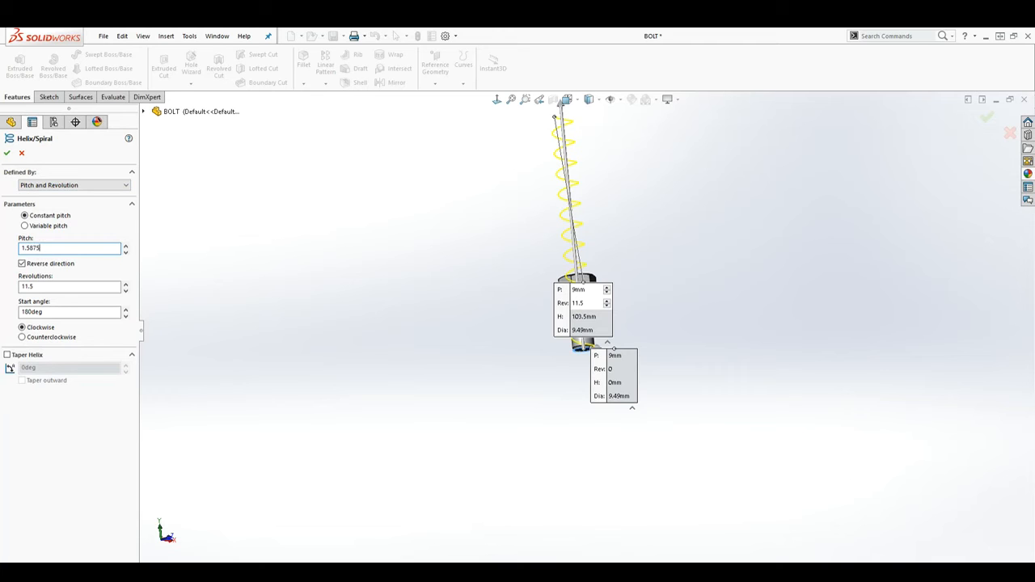
{"action": "left_click", "coordinate": [279, 268]}
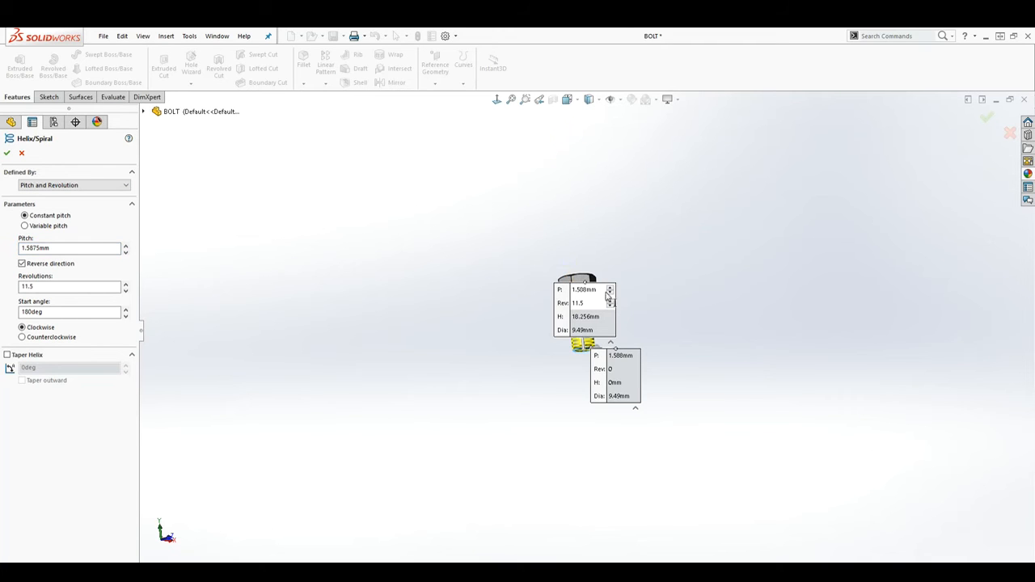
Step: Create the helix with 11.5 revolutions, reversed direction, 180° start angle and clockwise rotation
{"action": "scroll", "coordinate": [625, 338], "scroll_direction": "down", "scroll_amount": 5}
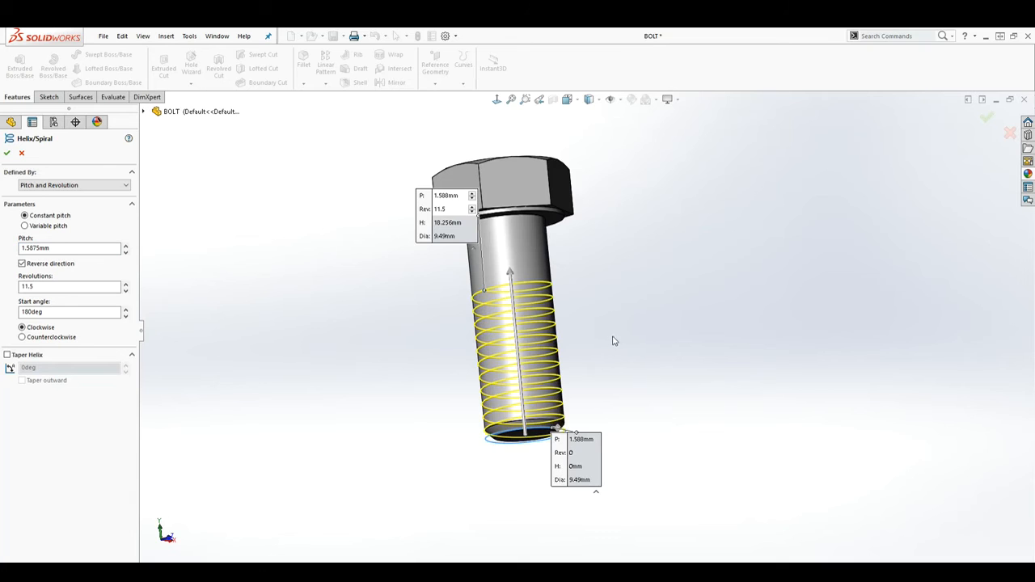
{"action": "scroll", "coordinate": [603, 342], "scroll_direction": "down", "scroll_amount": 2}
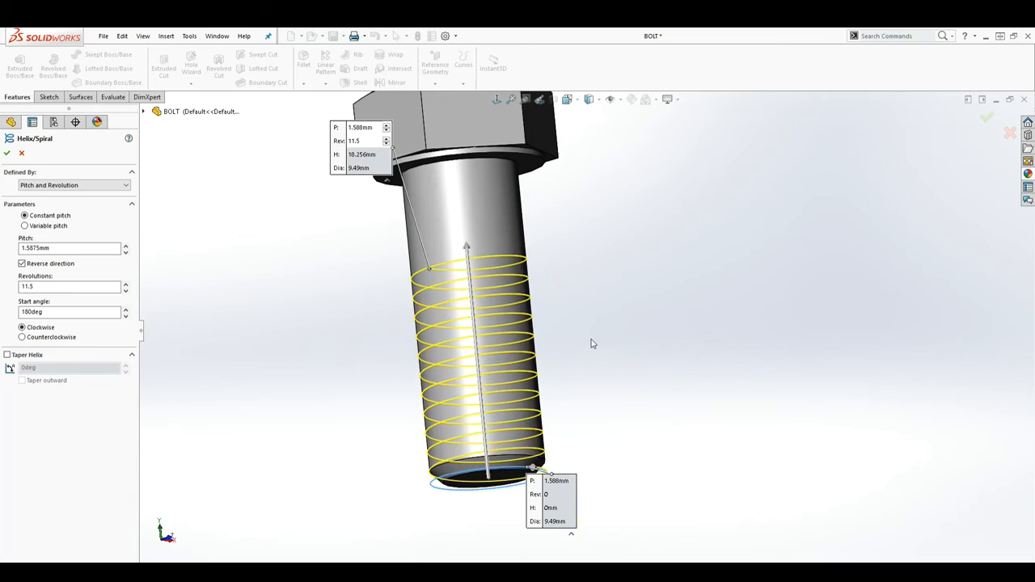
{"action": "left_click", "coordinate": [49, 287]}
{"action": "middle_click_drag", "start_coordinate": [257, 385], "coordinate": [268, 432]}
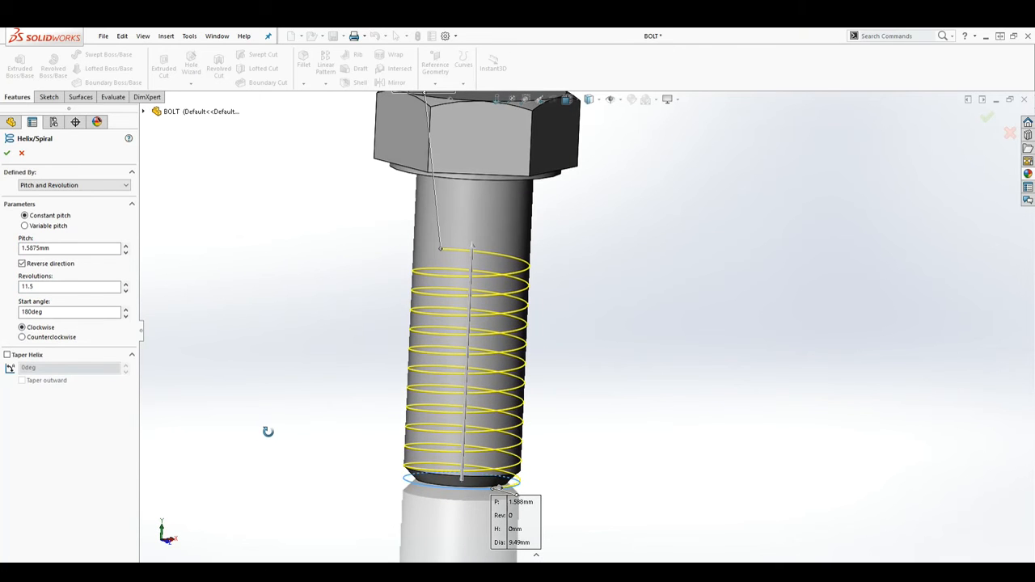
{"action": "left_click", "coordinate": [7, 154]}
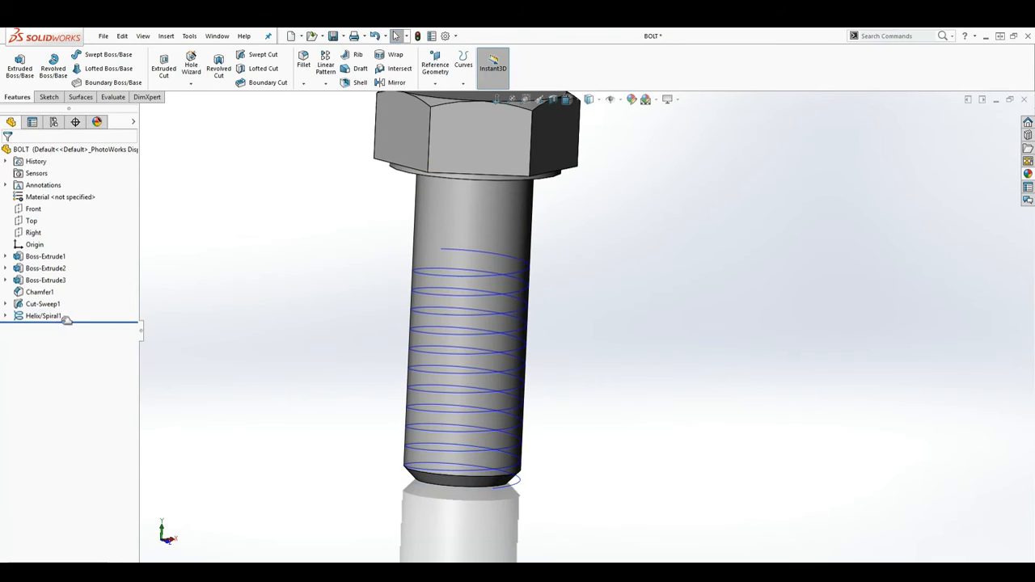
Step: Open a new sketch on the Right plane and turn the view normal to it, with the helix's start on the +Z side
{"action": "middle_click_drag", "start_coordinate": [619, 387], "coordinate": [518, 357]}
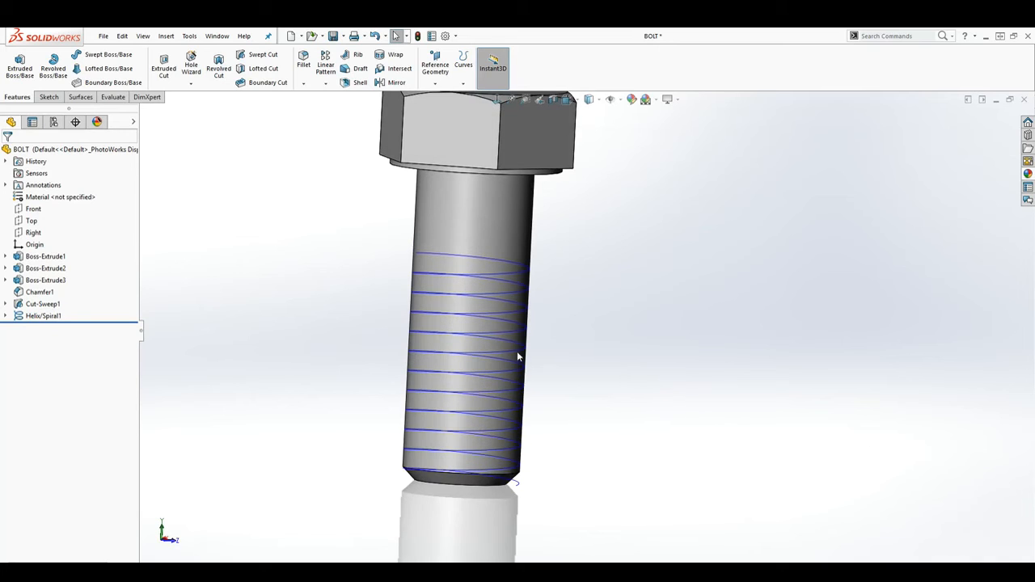
{"action": "left_click", "coordinate": [34, 233]}
{"action": "scroll", "coordinate": [655, 444], "scroll_direction": "up", "scroll_amount": 5}
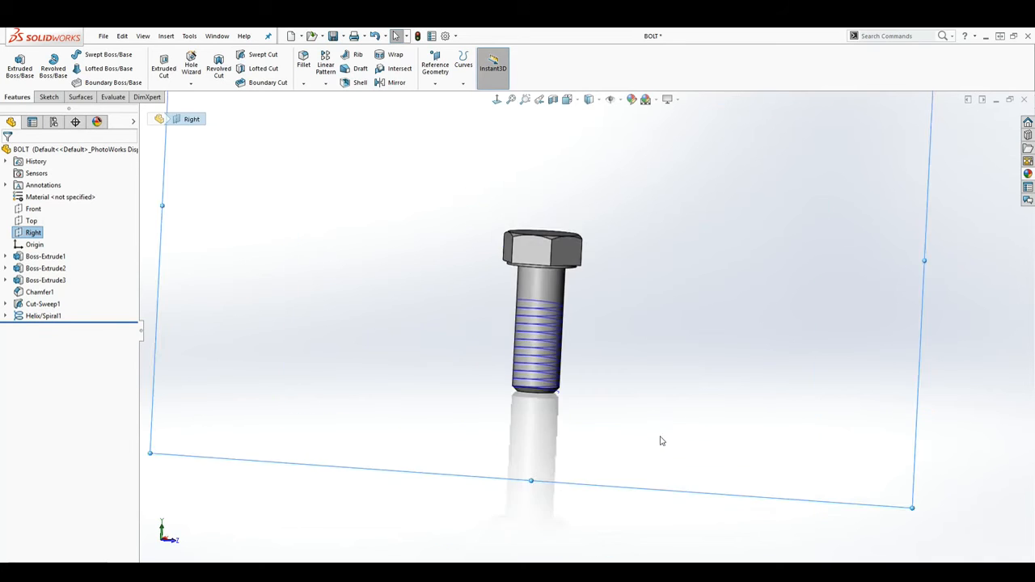
{"action": "left_click", "coordinate": [48, 97]}
{"action": "left_click", "coordinate": [15, 63]}
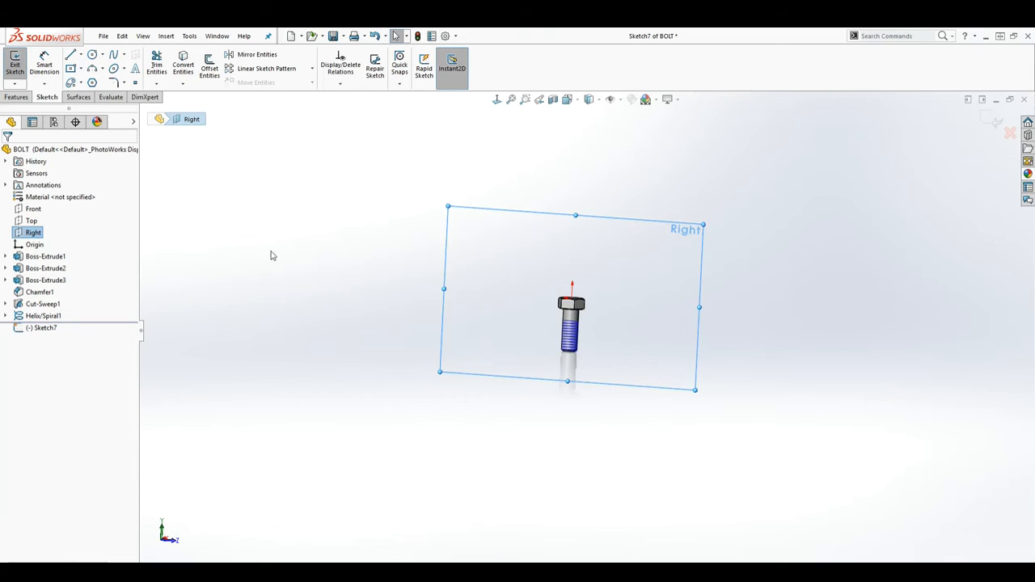
{"action": "left_click", "coordinate": [497, 100]}
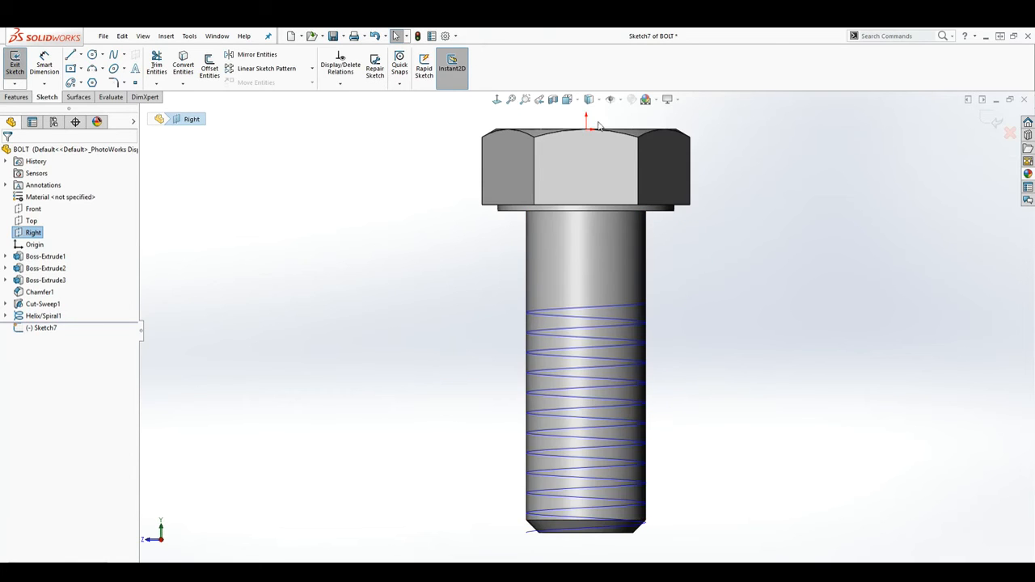
{"action": "left_click", "coordinate": [498, 99]}
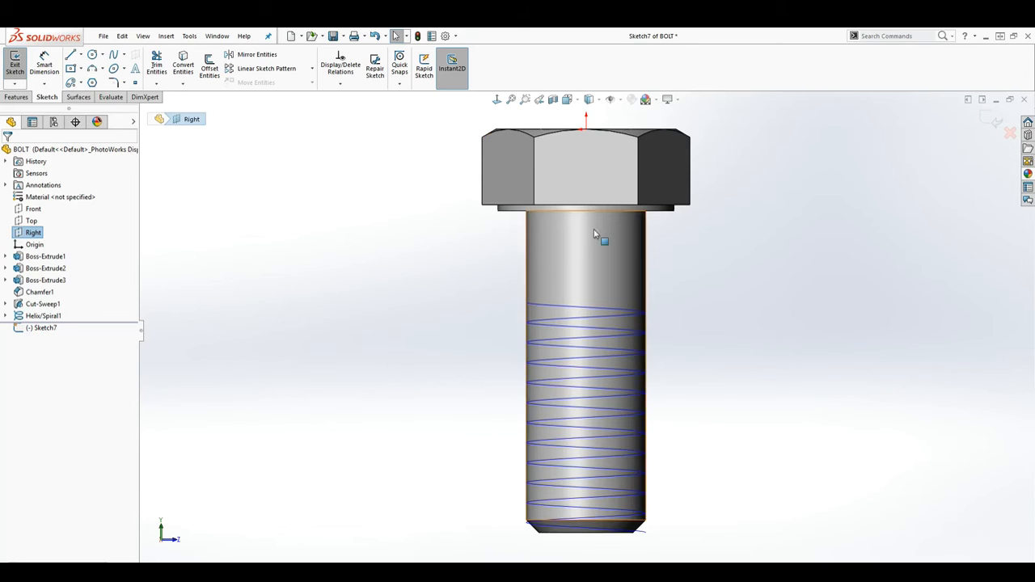
Step: Examine where the helix starts beside the chamfered end of the shank
{"action": "scroll", "coordinate": [653, 525], "scroll_direction": "down", "scroll_amount": 4}
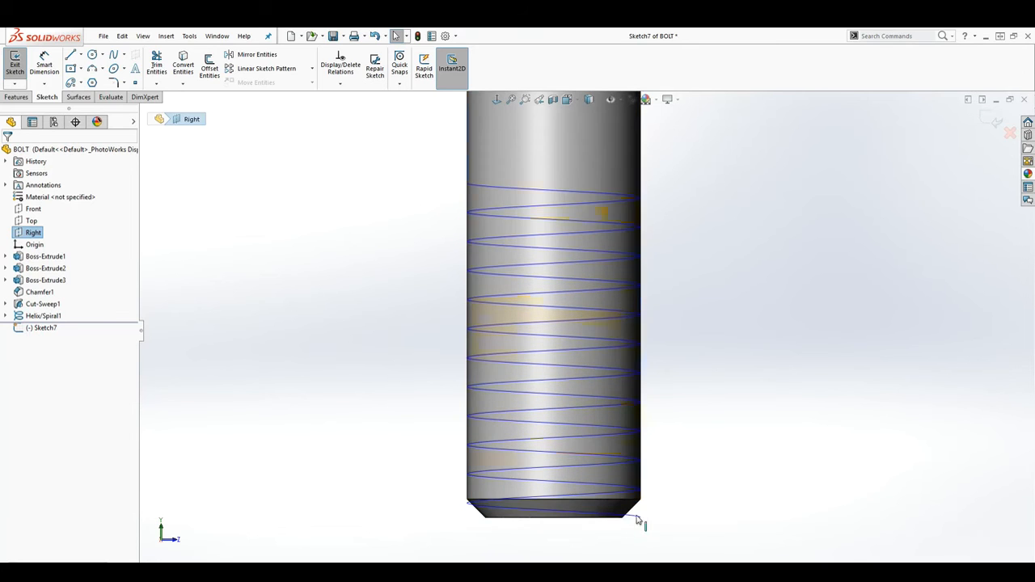
{"action": "scroll", "coordinate": [639, 521], "scroll_direction": "up", "scroll_amount": 4}
{"action": "scroll", "coordinate": [612, 450], "scroll_direction": "down", "scroll_amount": 4}
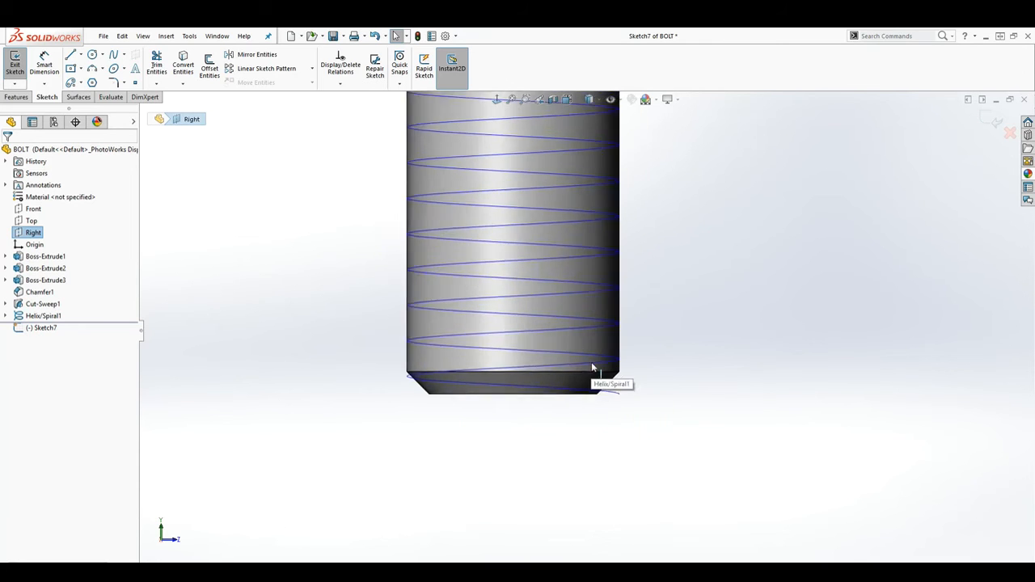
{"action": "scroll", "coordinate": [625, 404], "scroll_direction": "up", "scroll_amount": 5}
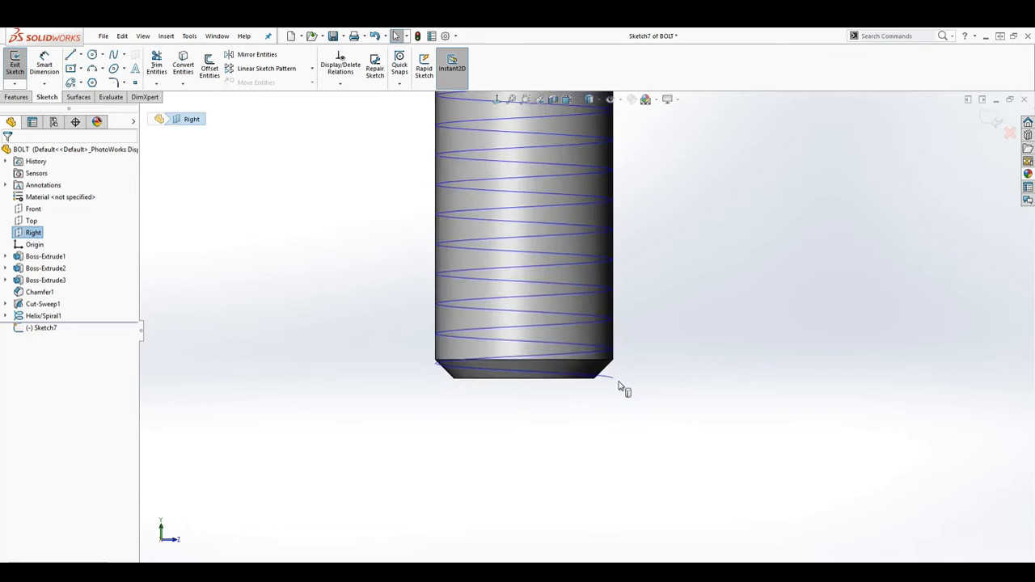
{"action": "scroll", "coordinate": [602, 247], "scroll_direction": "up", "scroll_amount": 1}
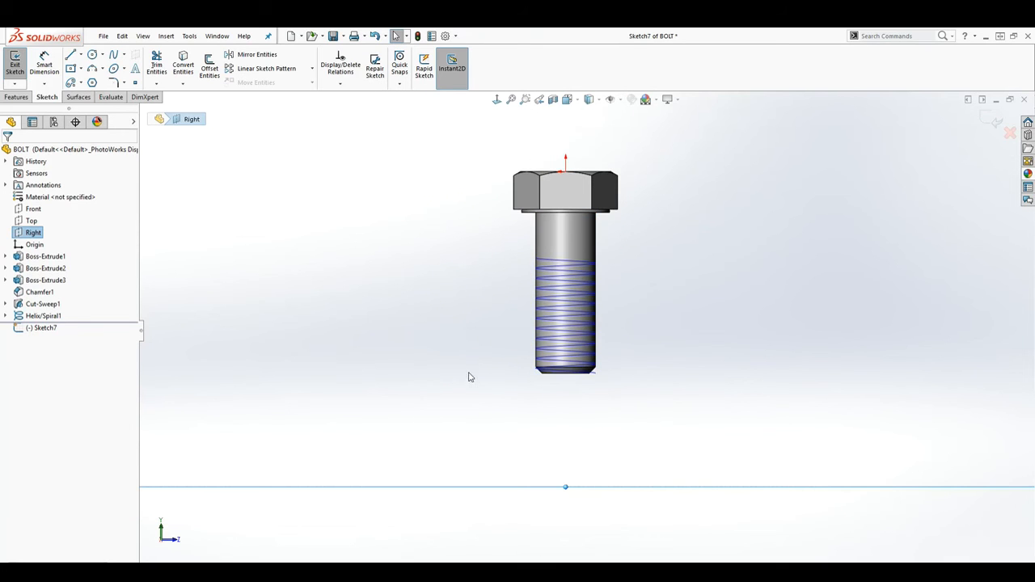
{"action": "scroll", "coordinate": [589, 377], "scroll_direction": "down", "scroll_amount": 2}
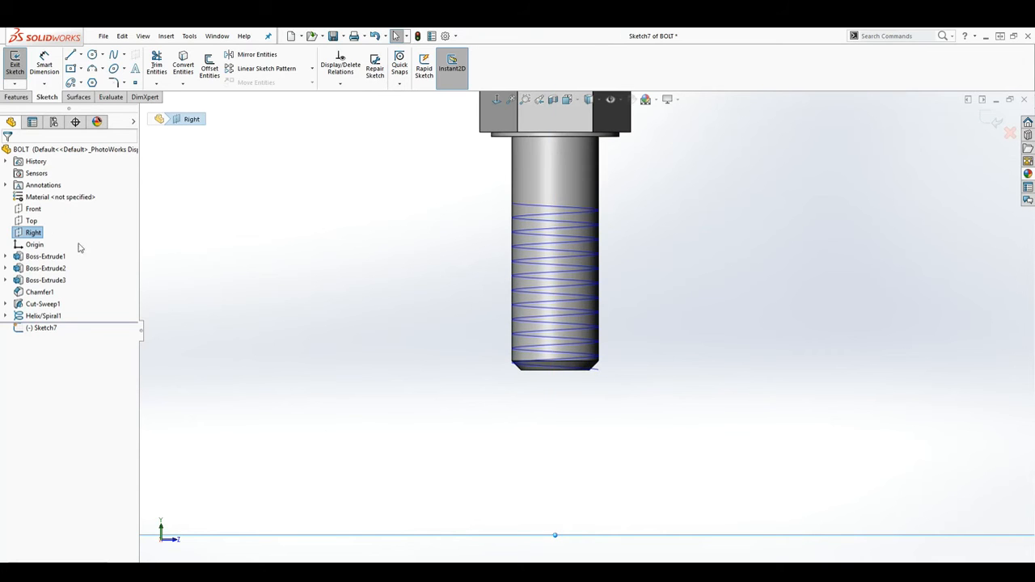
Step: Sketch a closed trapezoid about 2.4 mm wide below the helix start, with vertical parallel sides and the shorter side, about 1.6 mm, facing the shank axis
{"action": "scroll", "coordinate": [699, 369], "scroll_direction": "up", "scroll_amount": 3}
{"action": "scroll", "coordinate": [576, 339], "scroll_direction": "up", "scroll_amount": 3}
{"action": "scroll", "coordinate": [529, 257], "scroll_direction": "down", "scroll_amount": 2}
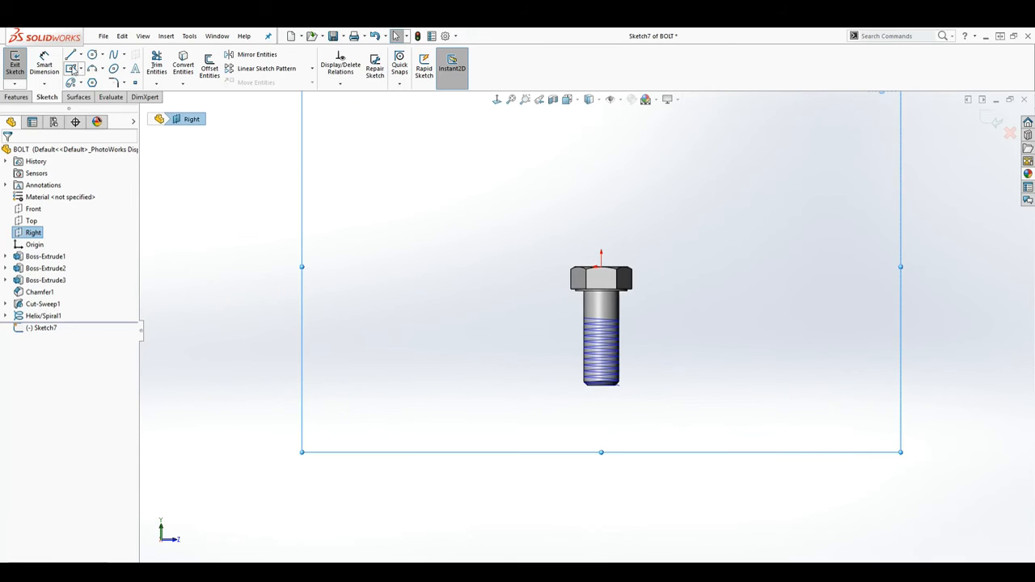
{"action": "left_click", "coordinate": [72, 56]}
{"action": "scroll", "coordinate": [613, 405], "scroll_direction": "down", "scroll_amount": 5}
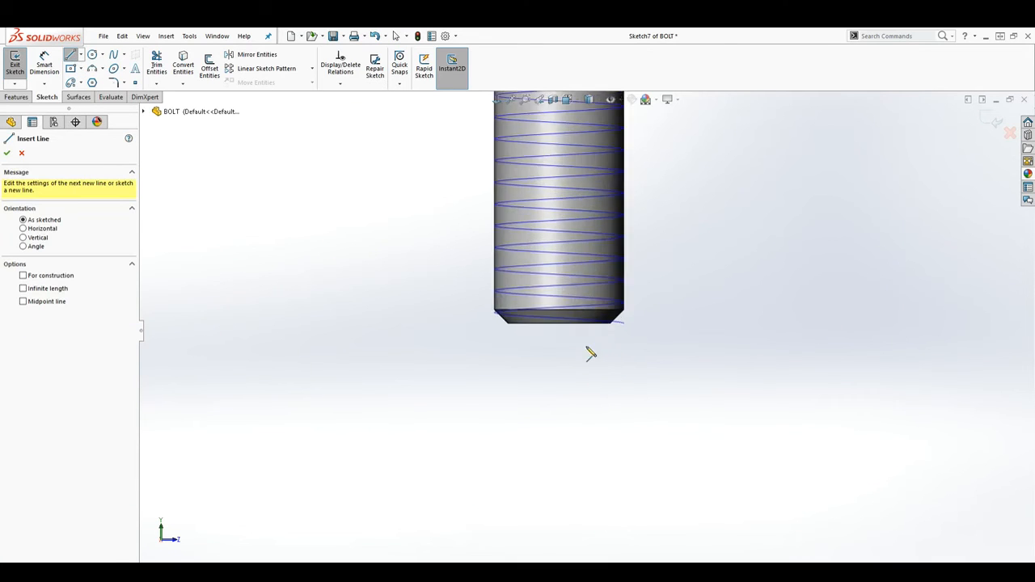
{"action": "left_click", "coordinate": [638, 321]}
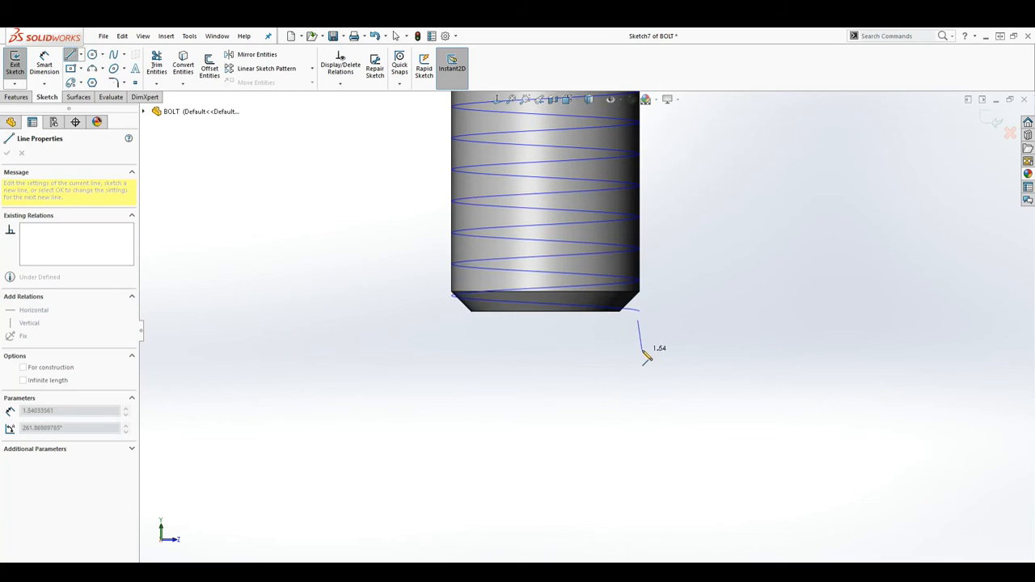
{"action": "left_click", "coordinate": [638, 353]}
{"action": "left_click", "coordinate": [685, 374]}
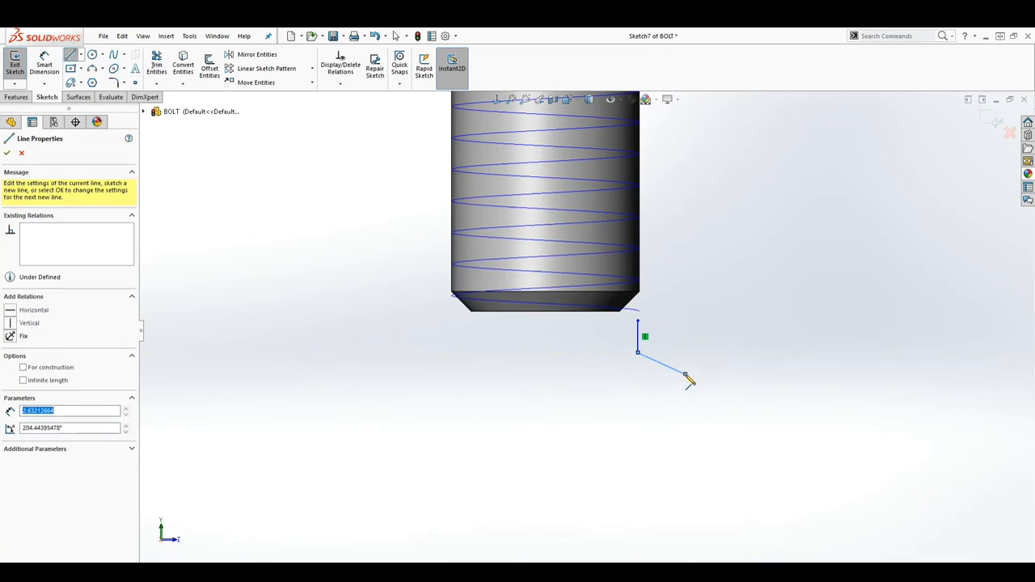
{"action": "left_click", "coordinate": [685, 308]}
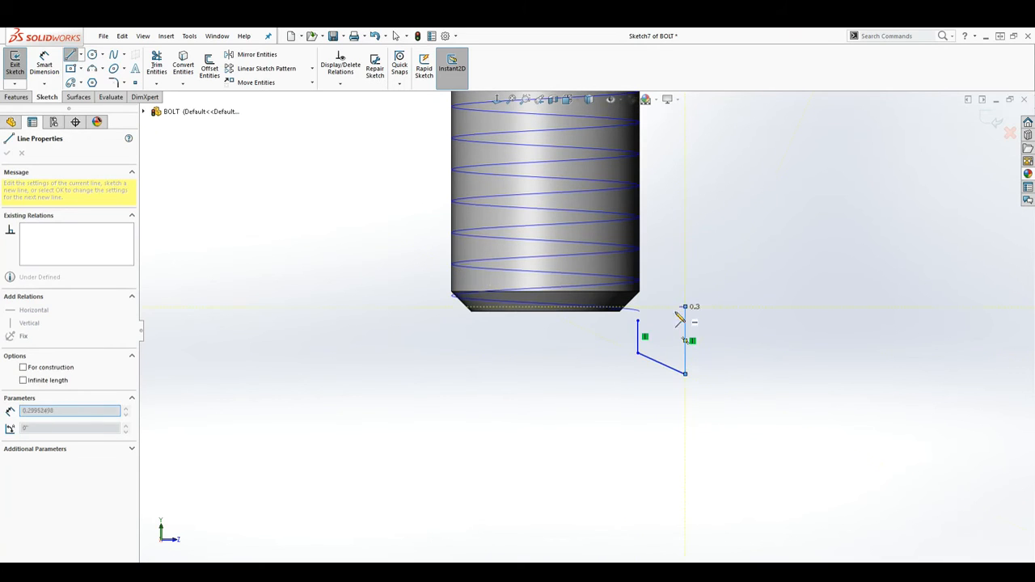
{"action": "left_click", "coordinate": [639, 321]}
{"action": "key", "text": "Escape"}
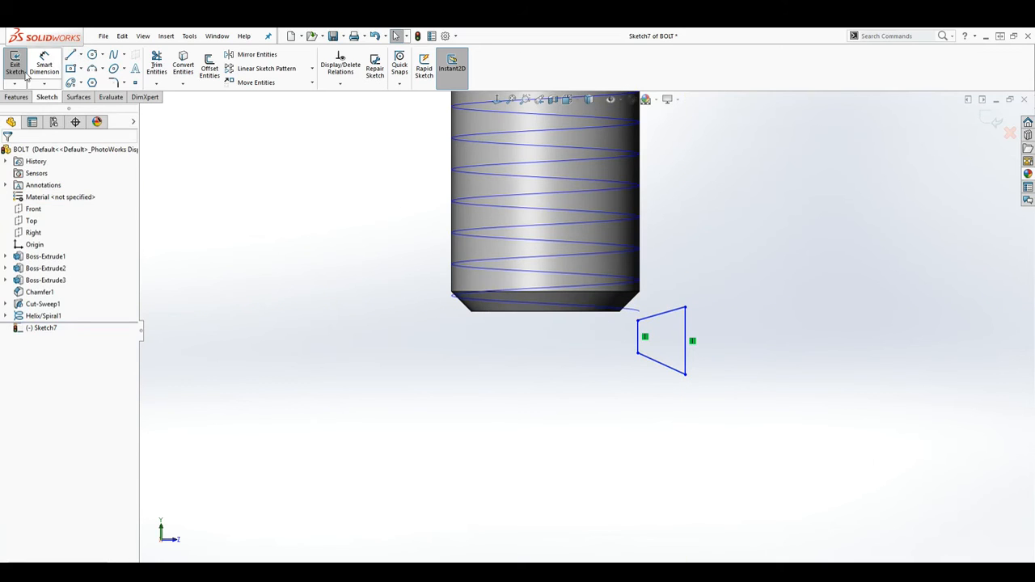
Step: Draw a line joining the midpoints of the trapezoid's two vertical sides and make it horizontal
{"action": "left_click", "coordinate": [71, 57]}
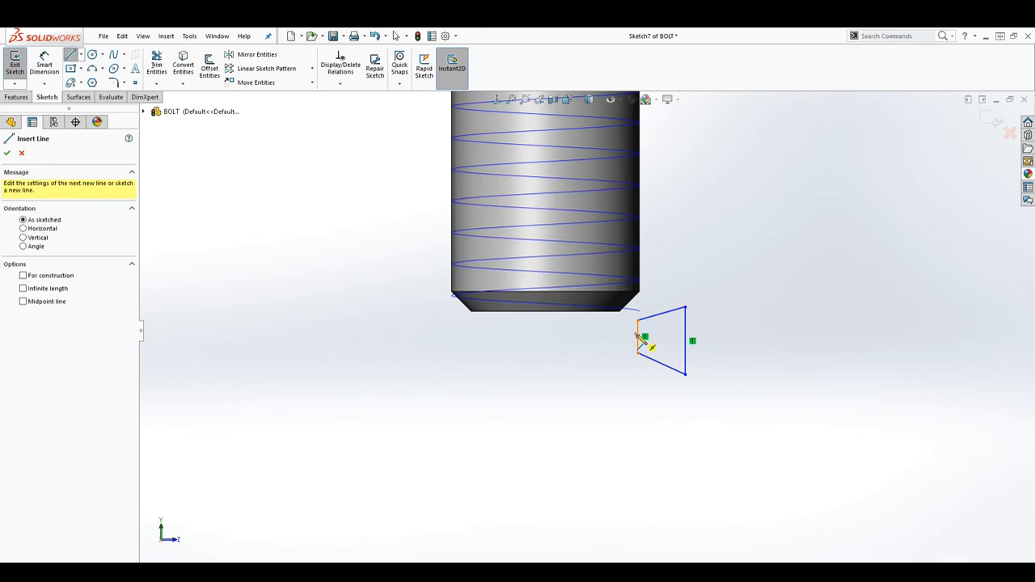
{"action": "left_click", "coordinate": [639, 338]}
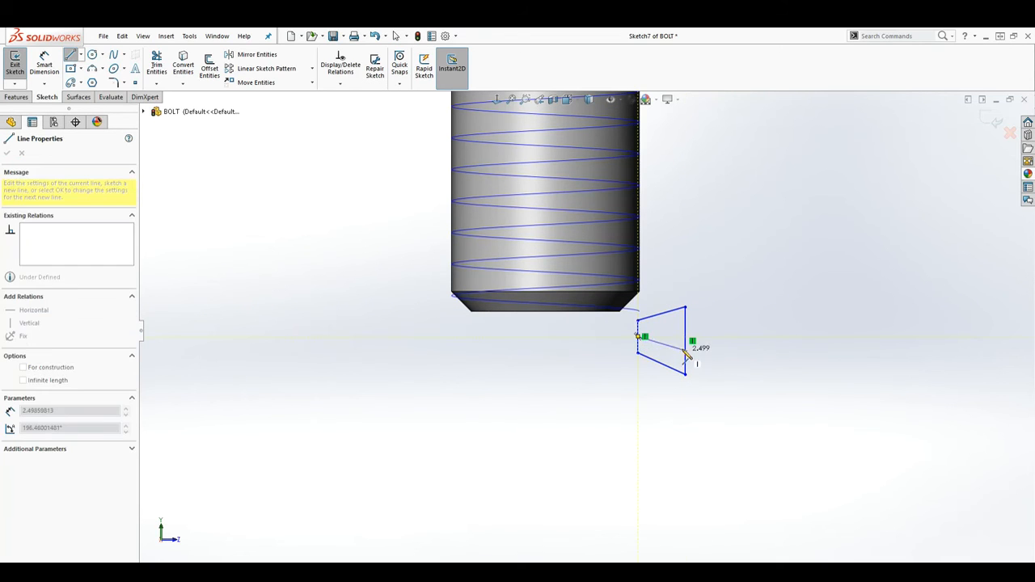
{"action": "left_click", "coordinate": [686, 341]}
{"action": "key", "text": "Escape"}
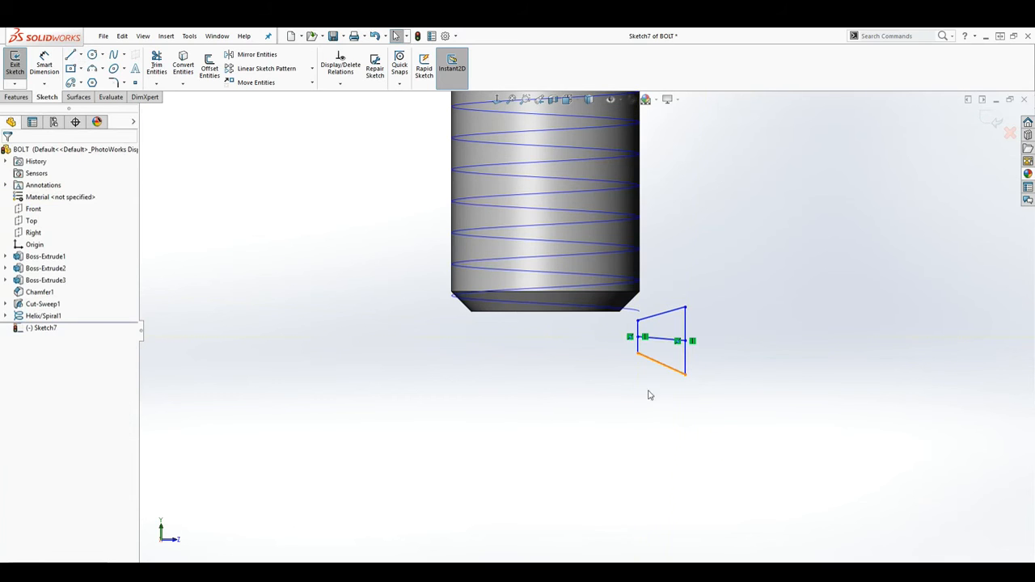
{"action": "left_click", "coordinate": [661, 342]}
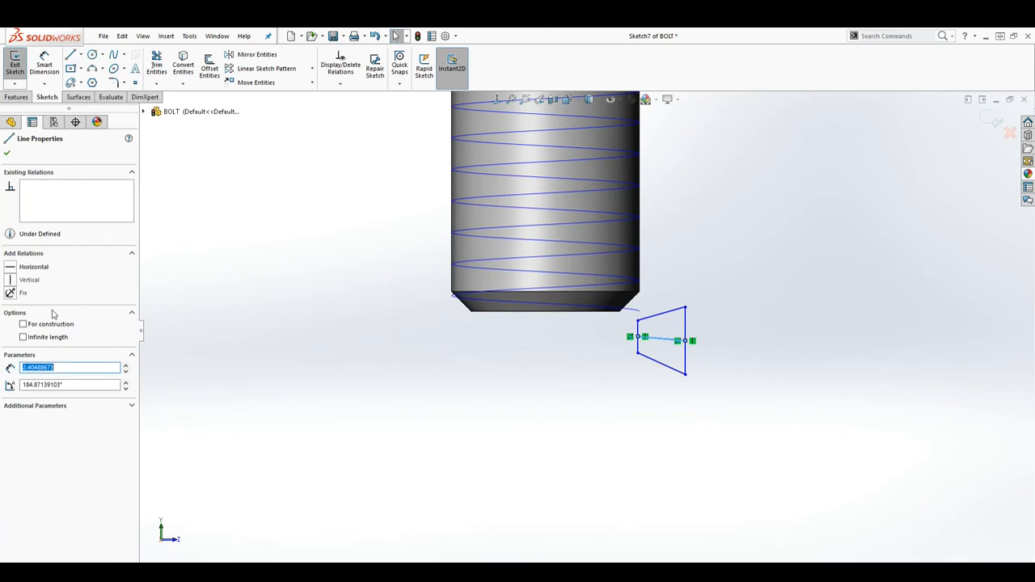
{"action": "left_click", "coordinate": [12, 269]}
{"action": "left_click", "coordinate": [195, 271]}
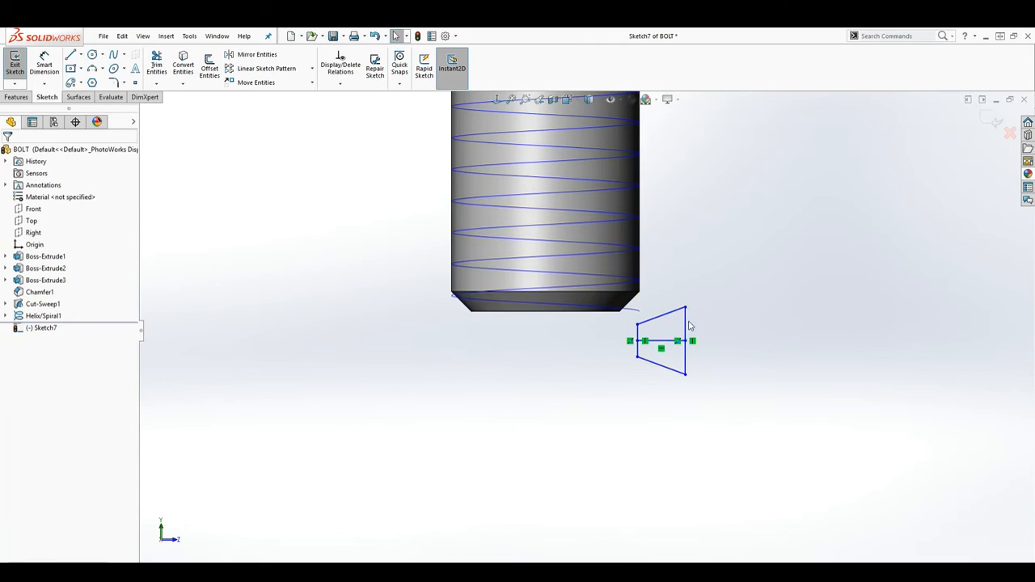
Step: Convert the trapezoid's horizontal midline to construction geometry
{"action": "scroll", "coordinate": [669, 352], "scroll_direction": "up", "scroll_amount": 3}
{"action": "left_click", "coordinate": [636, 343]}
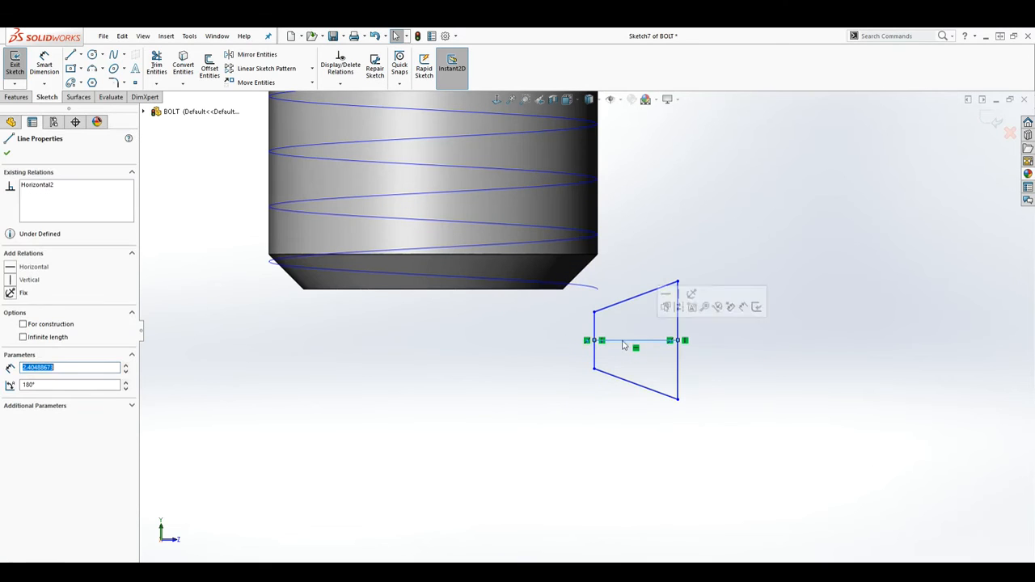
{"action": "left_click", "coordinate": [24, 324]}
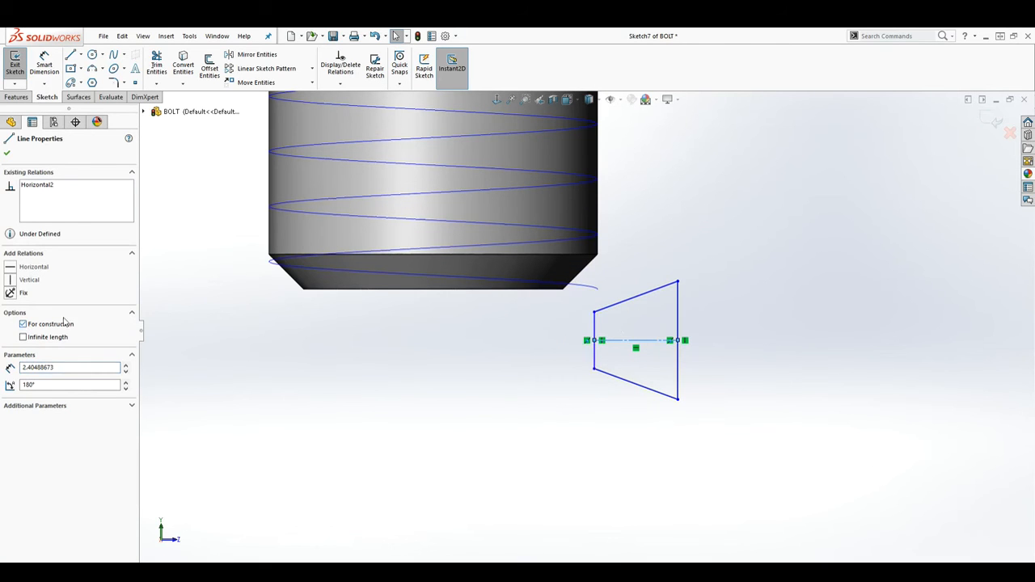
{"action": "left_click", "coordinate": [628, 327]}
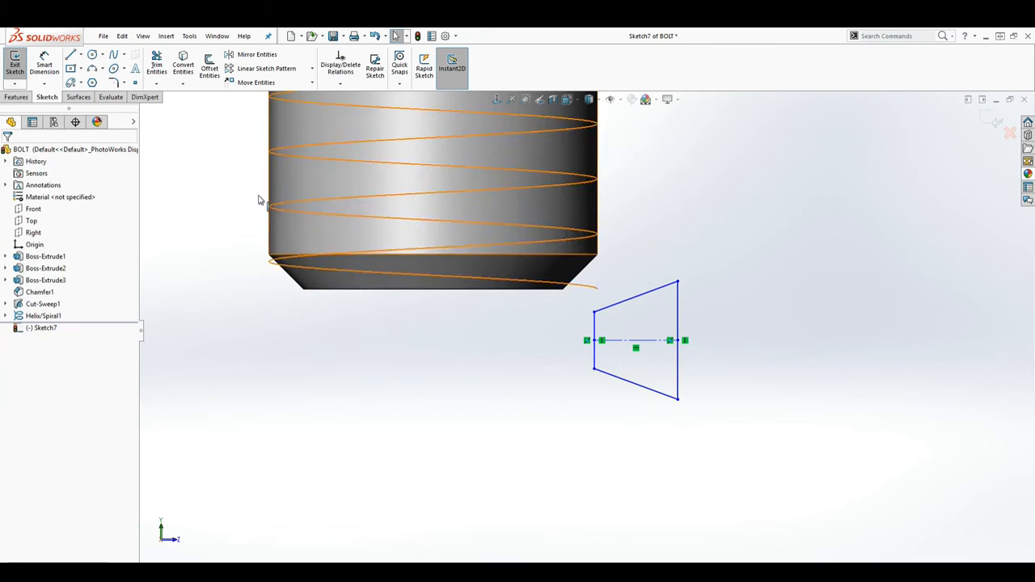
Step: Dimension the trapezoid's short vertical side to 0.41 mm
{"action": "left_click", "coordinate": [44, 60]}
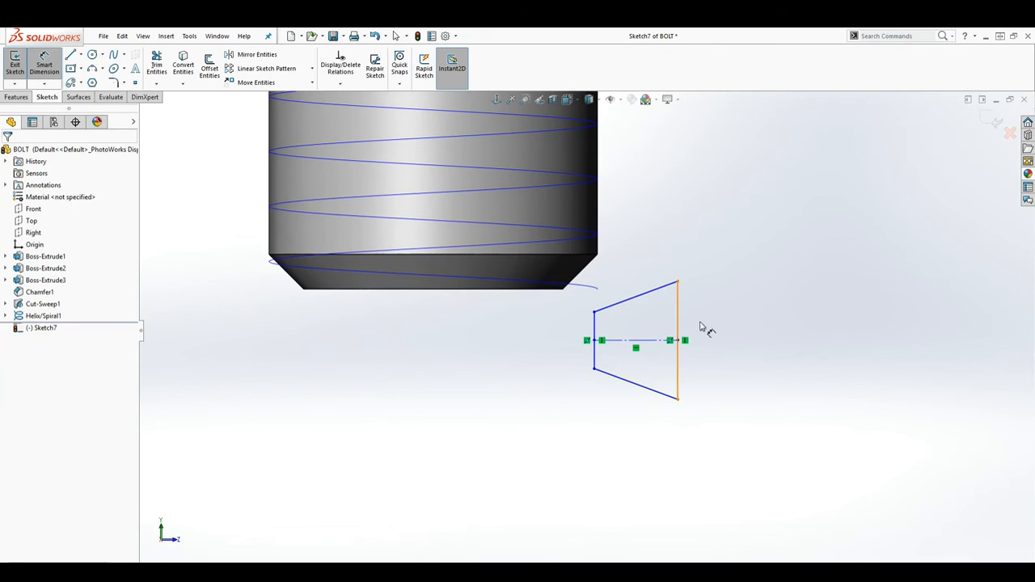
{"action": "left_click", "coordinate": [594, 328]}
{"action": "left_click", "coordinate": [534, 335]}
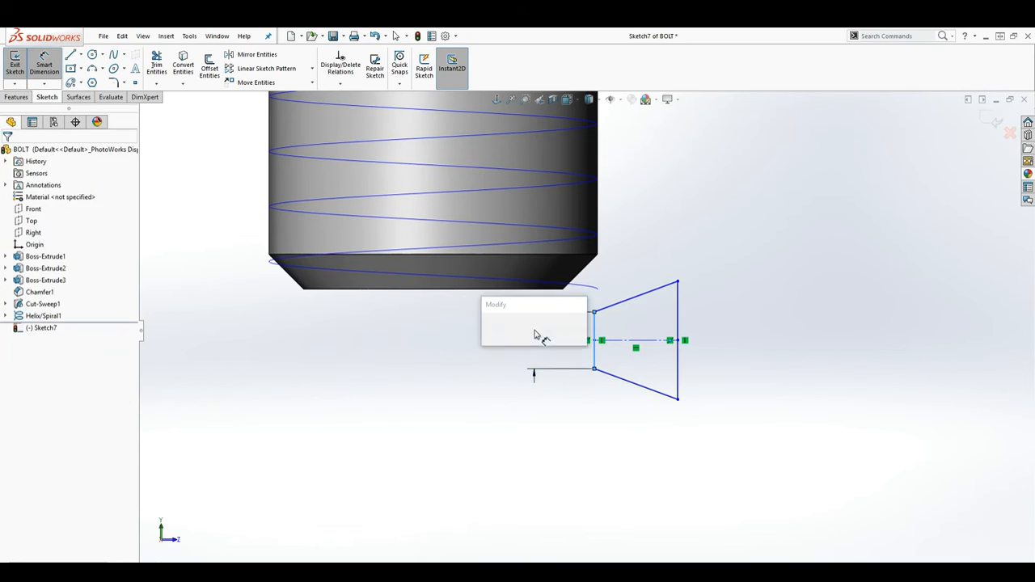
{"action": "type", "text": ".41"}
{"action": "left_click", "coordinate": [491, 327]}
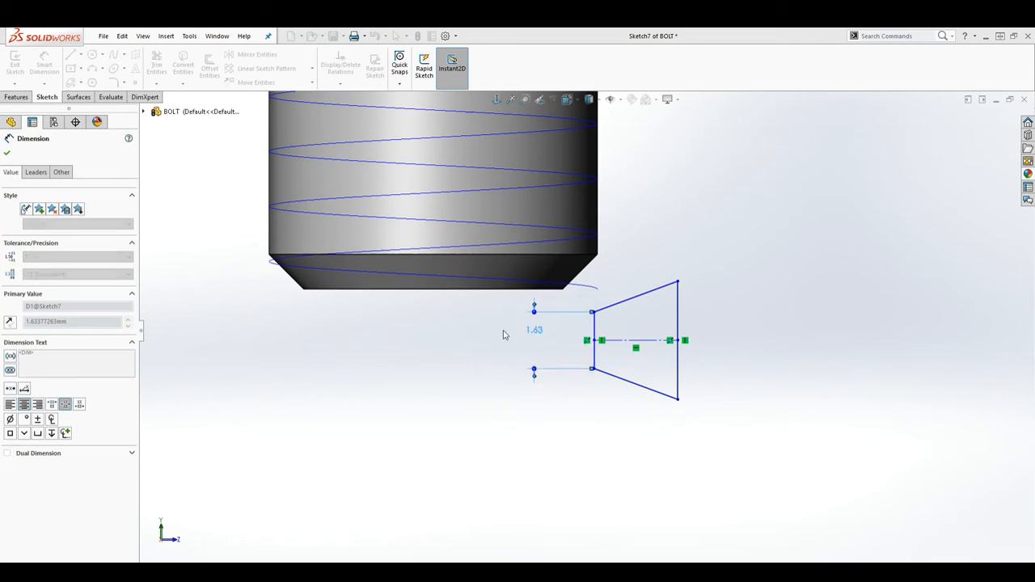
Step: Dimension the distance between the trapezoid's two vertical sides to 0.85 mm
{"action": "left_click", "coordinate": [678, 348]}
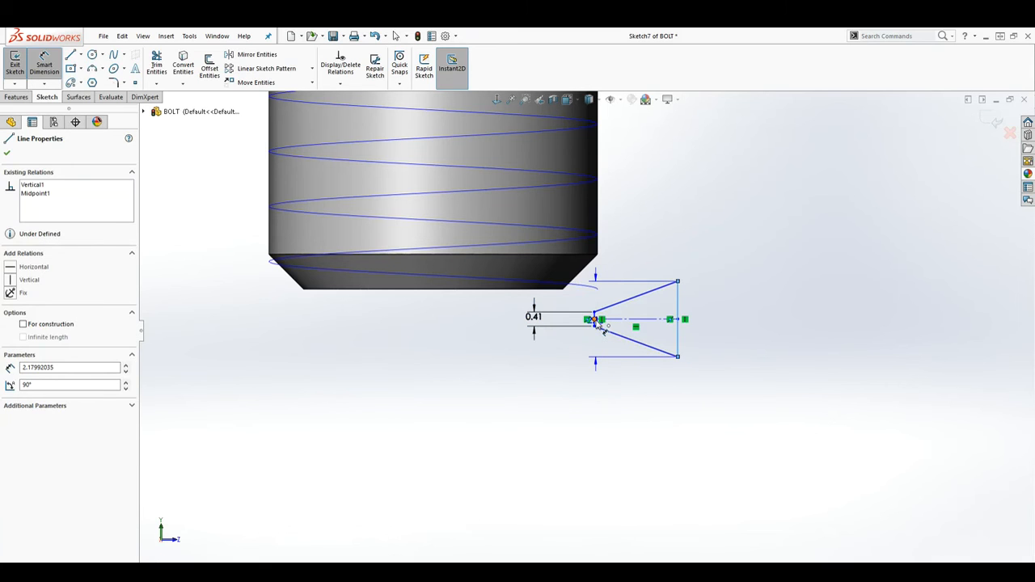
{"action": "left_click", "coordinate": [599, 323]}
{"action": "left_click", "coordinate": [633, 385]}
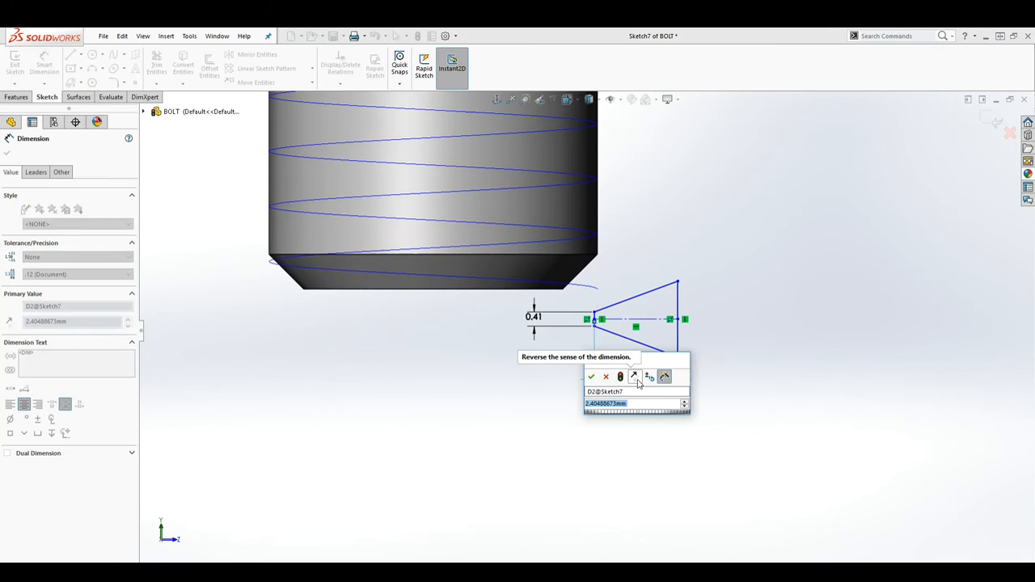
{"action": "type", "text": "0.85"}
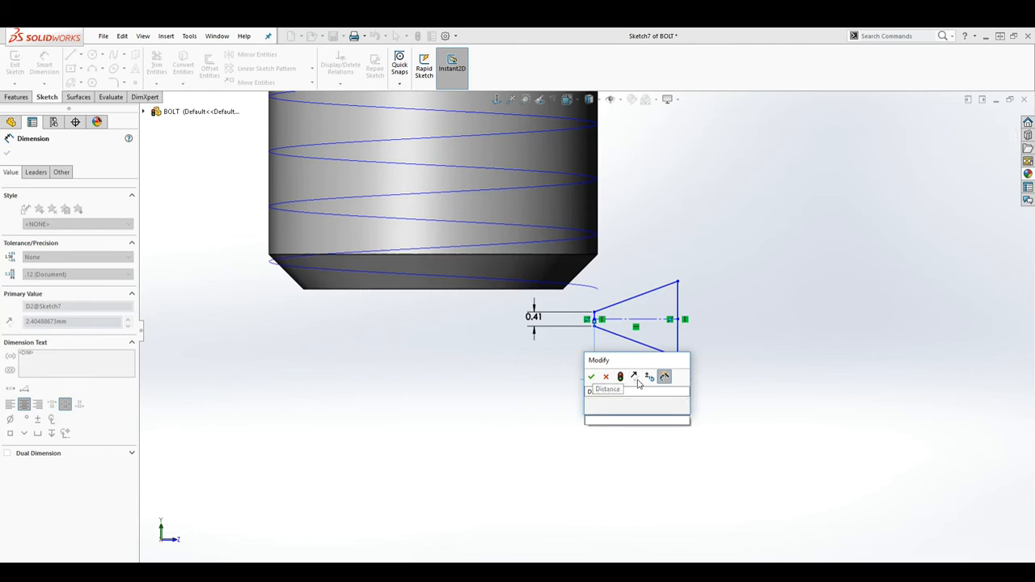
{"action": "key", "text": "Return"}
Step: Dimension the angle between the trapezoid's two slanted sides to 60°
{"action": "scroll", "coordinate": [614, 319], "scroll_direction": "down", "scroll_amount": 3}
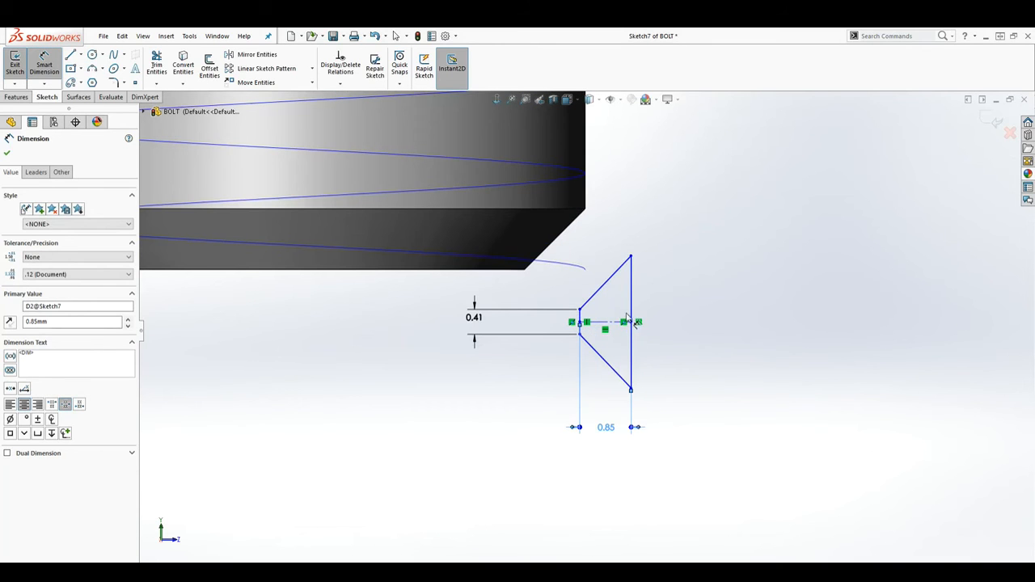
{"action": "left_click", "coordinate": [612, 276]}
{"action": "left_click", "coordinate": [624, 365]}
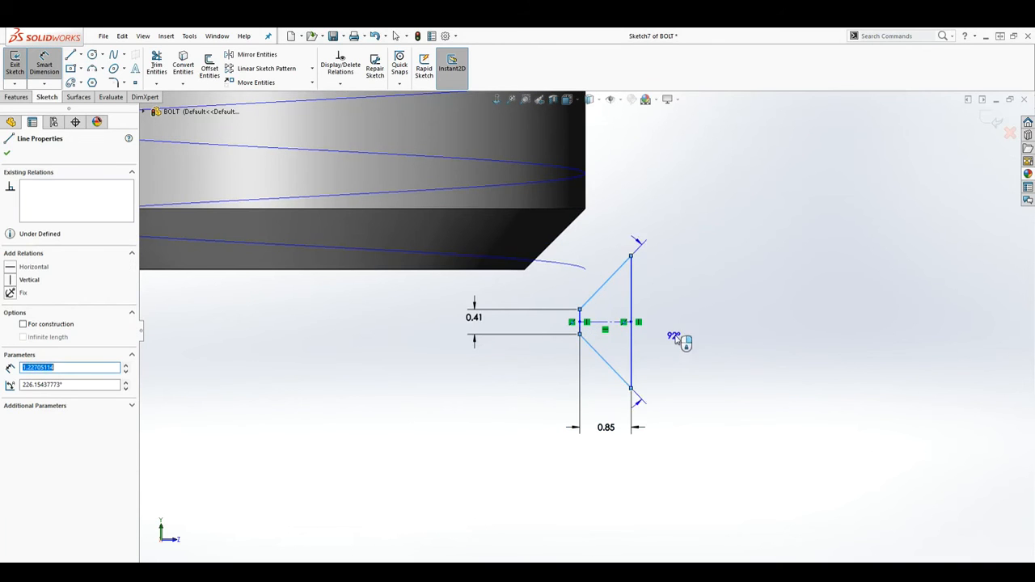
{"action": "left_click", "coordinate": [698, 330]}
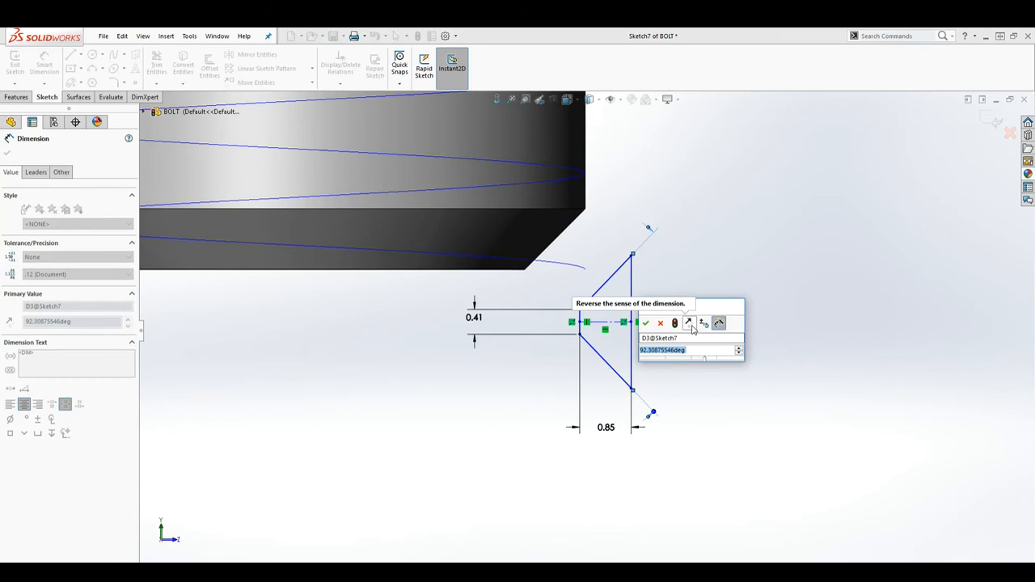
{"action": "type", "text": "6"}
{"action": "key", "text": "Return"}
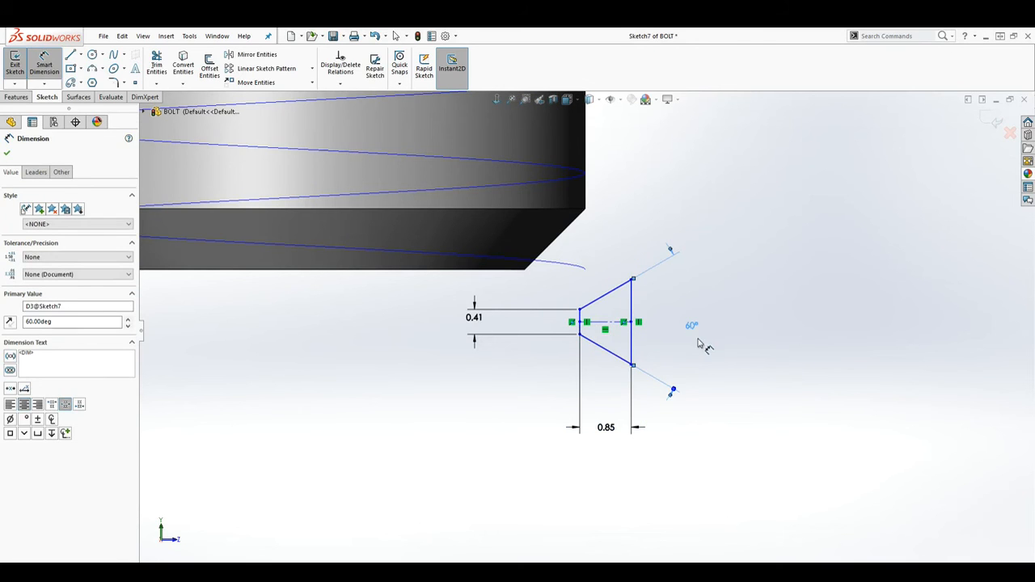
{"action": "key", "text": "Escape"}
{"action": "scroll", "coordinate": [631, 340], "scroll_direction": "up", "scroll_amount": 3}
{"action": "scroll", "coordinate": [612, 321], "scroll_direction": "down", "scroll_amount": 3}
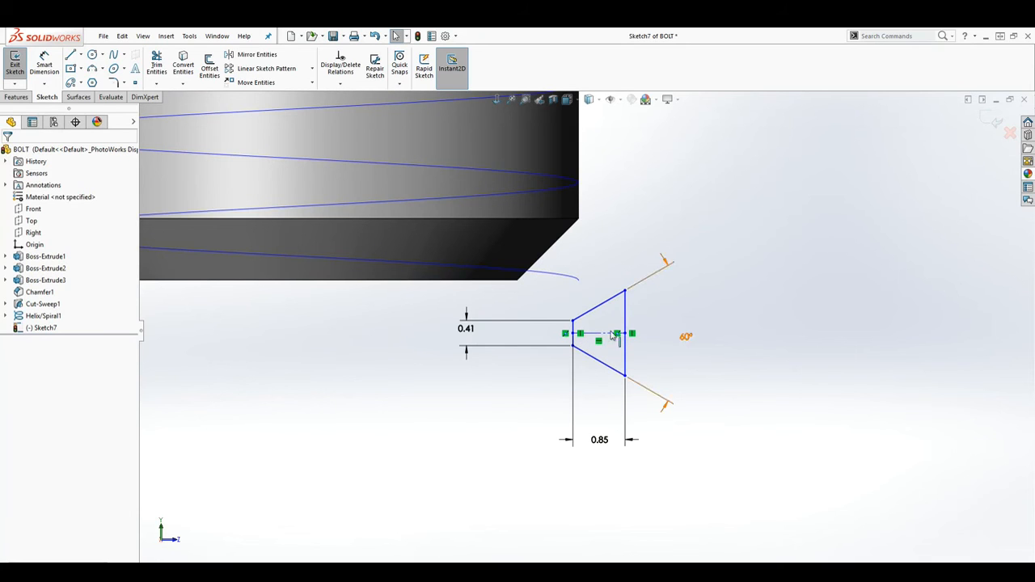
{"action": "left_click", "coordinate": [574, 321]}
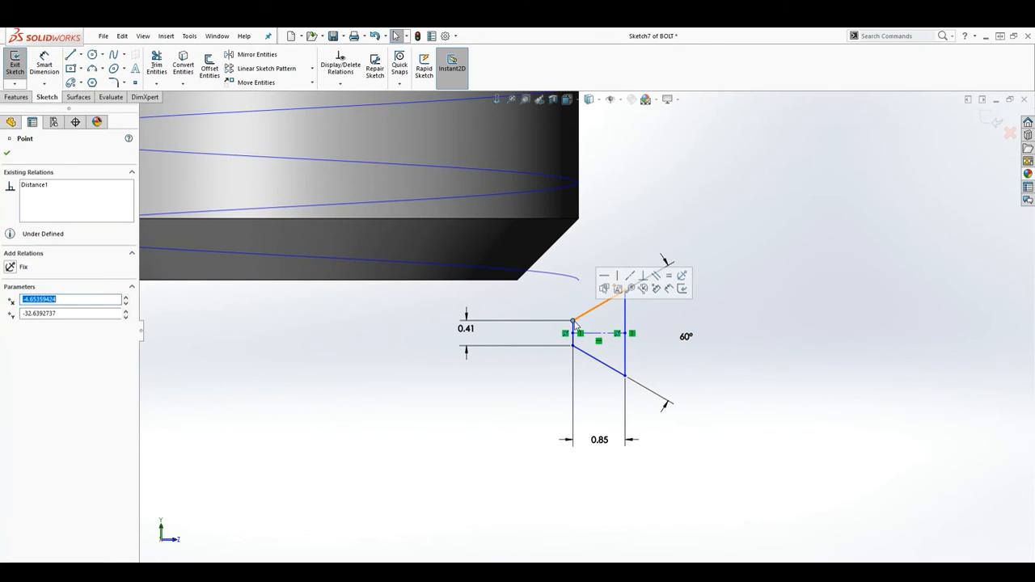
{"action": "left_click", "coordinate": [579, 281], "text": "ctrl"}
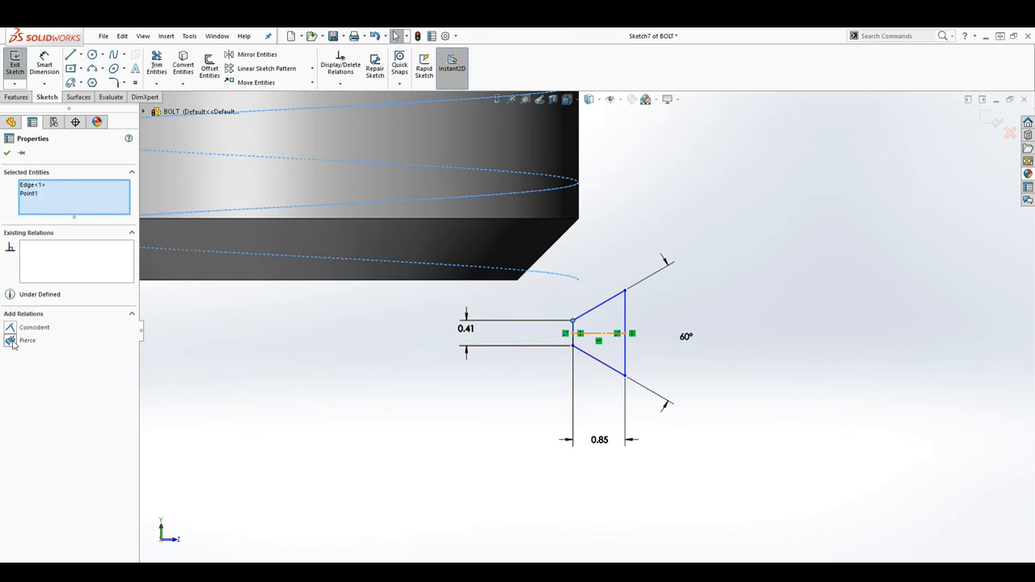
{"action": "left_click", "coordinate": [639, 312]}
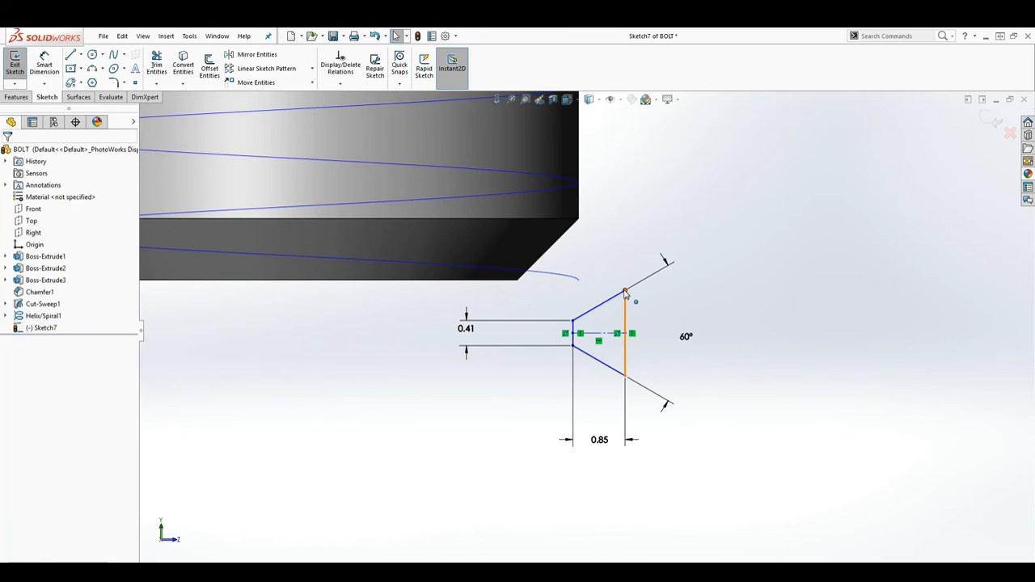
Step: Add a Pierce relation between the upper corner of the trapezoid's long side and the helix
{"action": "left_click", "coordinate": [624, 291]}
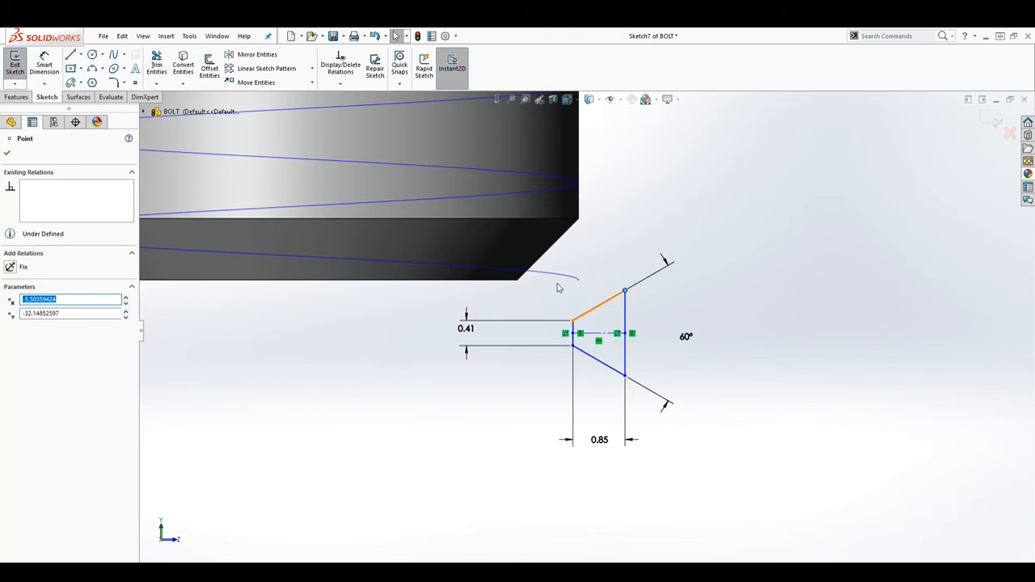
{"action": "left_click", "coordinate": [567, 278], "text": "ctrl"}
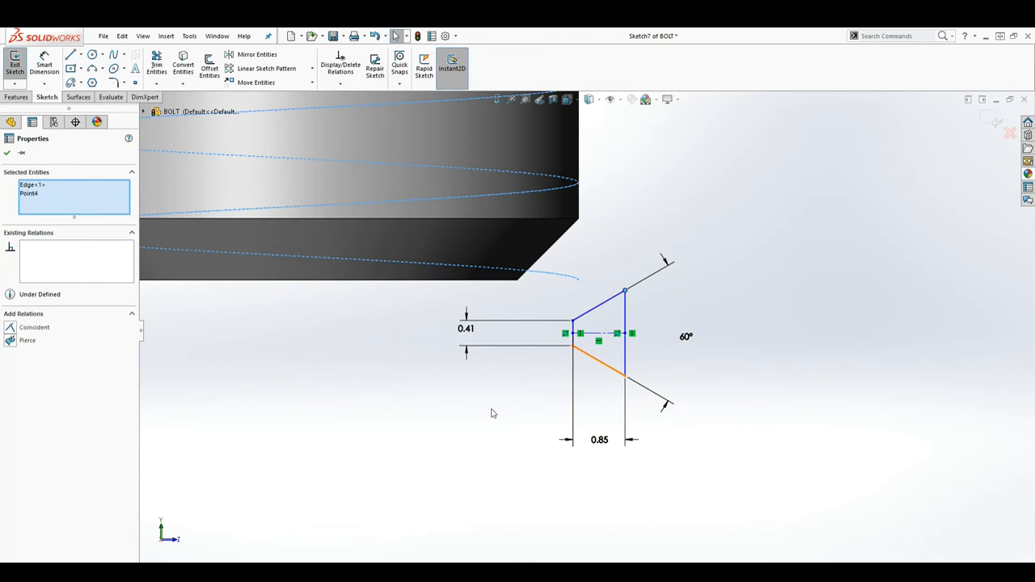
{"action": "left_click", "coordinate": [13, 341]}
{"action": "scroll", "coordinate": [758, 353], "scroll_direction": "up", "scroll_amount": 2}
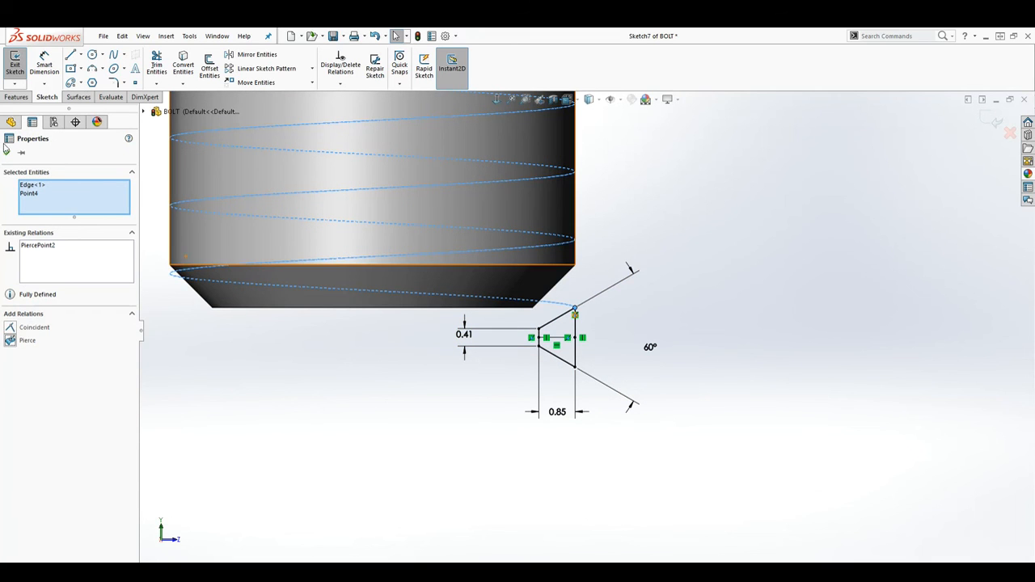
{"action": "left_click", "coordinate": [8, 154]}
Step: Exit the finished thread profile sketch and bring up the feature commands
{"action": "scroll", "coordinate": [394, 219], "scroll_direction": "up", "scroll_amount": 4}
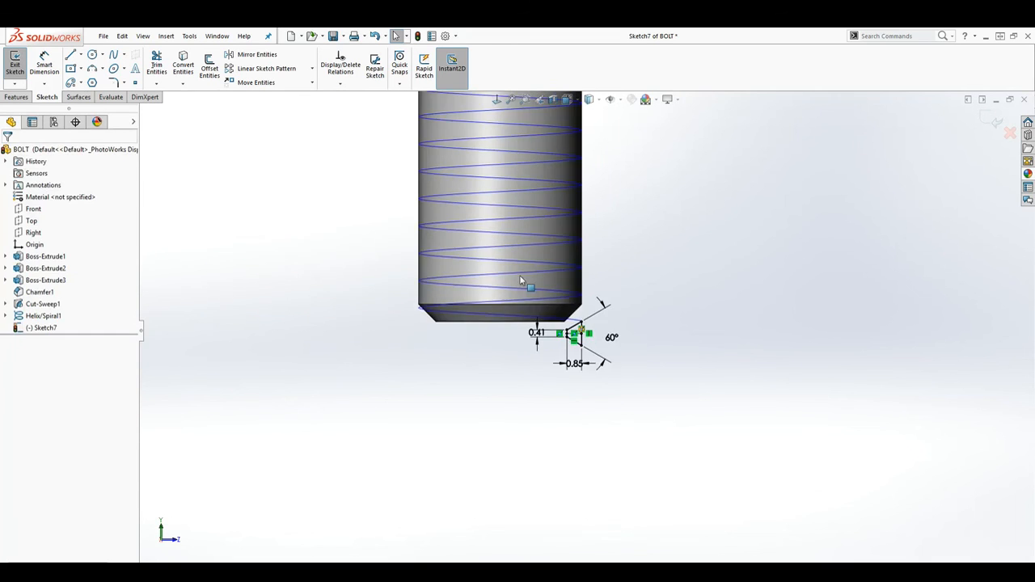
{"action": "scroll", "coordinate": [547, 232], "scroll_direction": "down", "scroll_amount": 1}
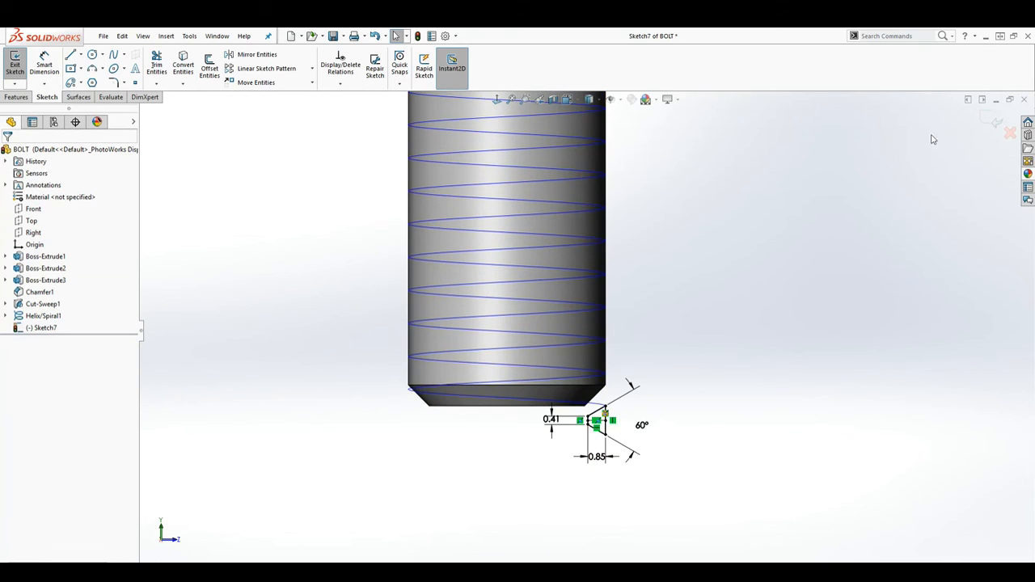
{"action": "left_click", "coordinate": [705, 310]}
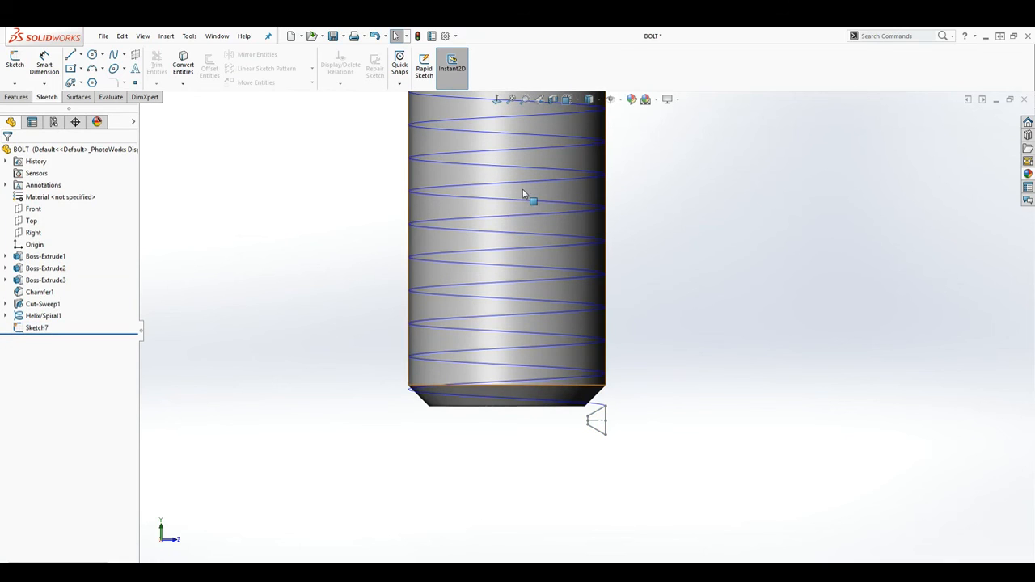
{"action": "left_click", "coordinate": [15, 97]}
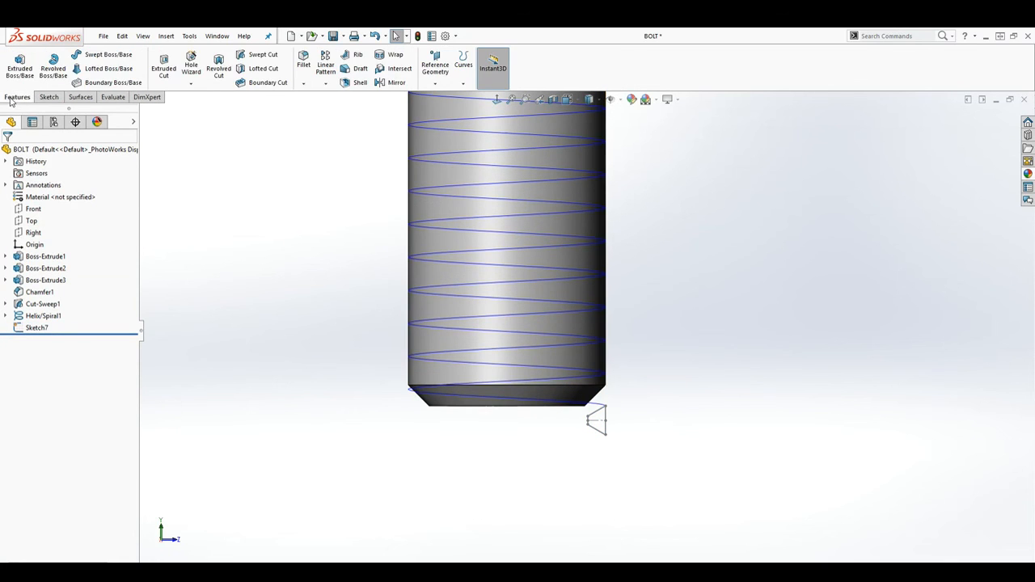
Step: Create a swept cut using the trapezoid sketch as the profile and the helix as the path
{"action": "left_click", "coordinate": [259, 55]}
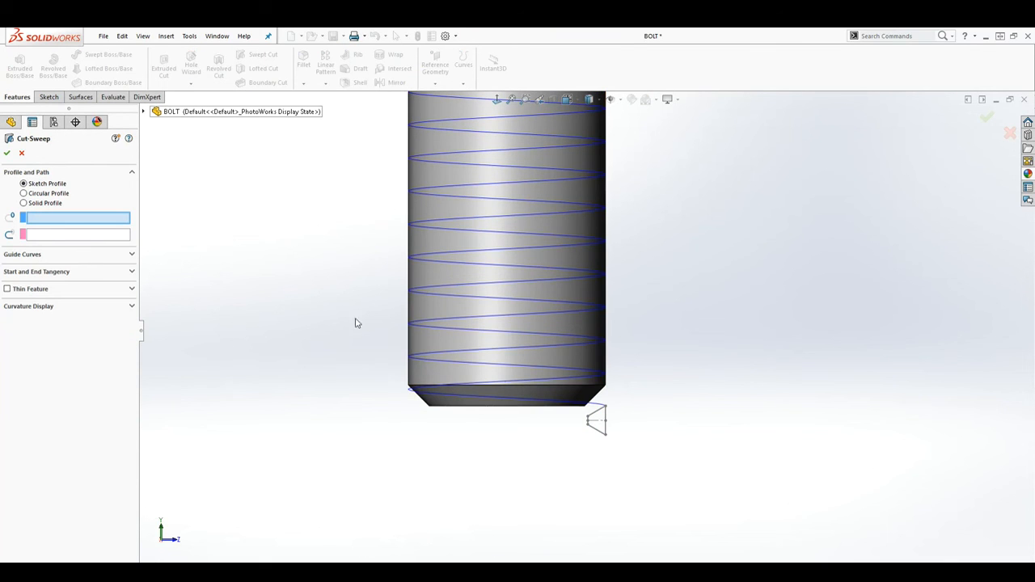
{"action": "scroll", "coordinate": [593, 431], "scroll_direction": "down", "scroll_amount": 1}
{"action": "left_click", "coordinate": [596, 429]}
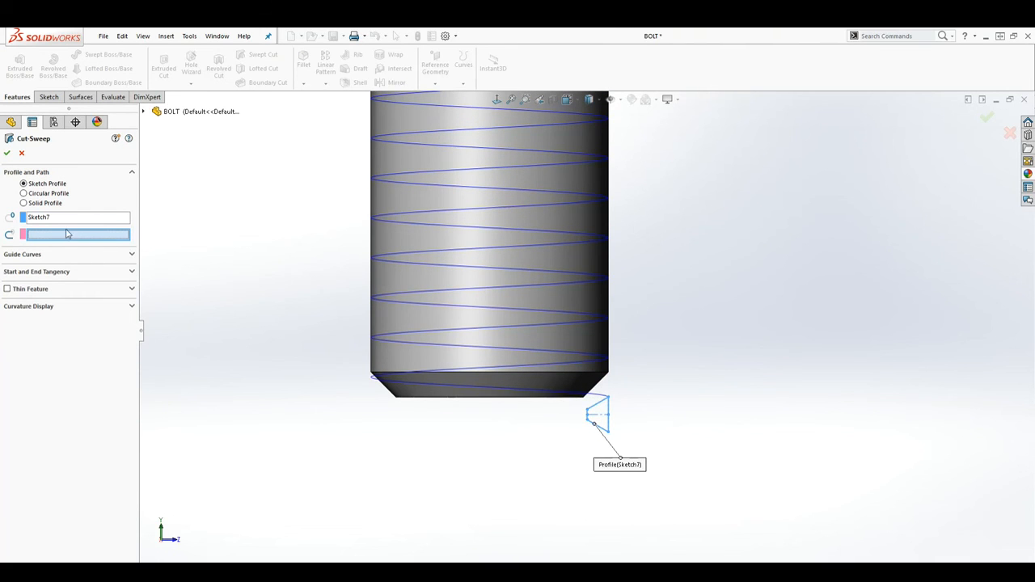
{"action": "left_click", "coordinate": [479, 254]}
{"action": "scroll", "coordinate": [659, 310], "scroll_direction": "up", "scroll_amount": 6}
{"action": "scroll", "coordinate": [617, 250], "scroll_direction": "down", "scroll_amount": 2}
{"action": "mouse_move", "coordinate": [617, 250]}
{"action": "middle_mouse_down"}
{"action": "mouse_move", "coordinate": [655, 243]}
{"action": "mouse_move", "coordinate": [618, 250]}
{"action": "mouse_move", "coordinate": [622, 219]}
{"action": "mouse_move", "coordinate": [613, 250]}
{"action": "middle_mouse_up"}
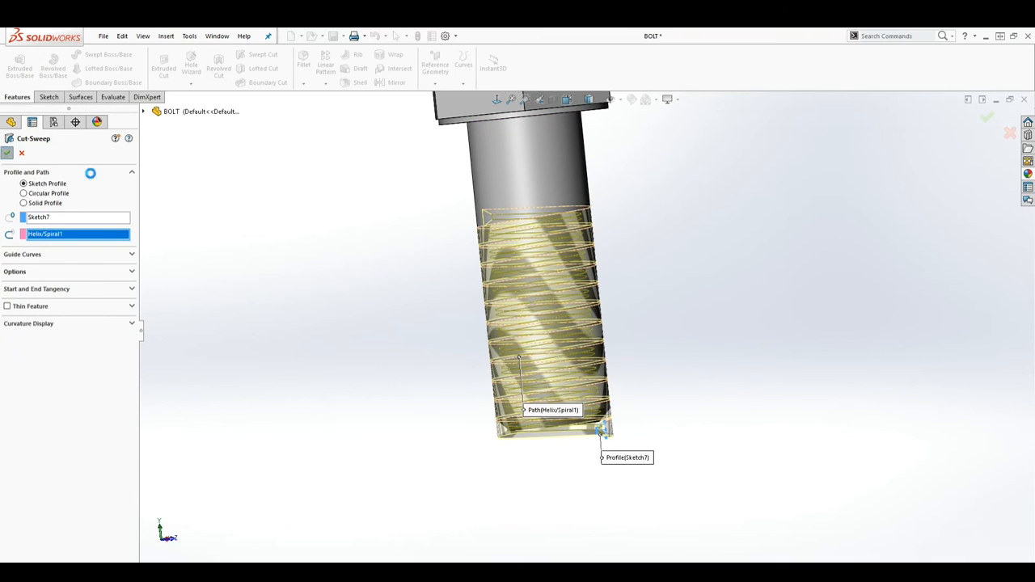
{"action": "key", "text": "Return"}
Step: Hide the helix curve so only the cut thread shows on the shank
{"action": "scroll", "coordinate": [656, 301], "scroll_direction": "down", "scroll_amount": 4}
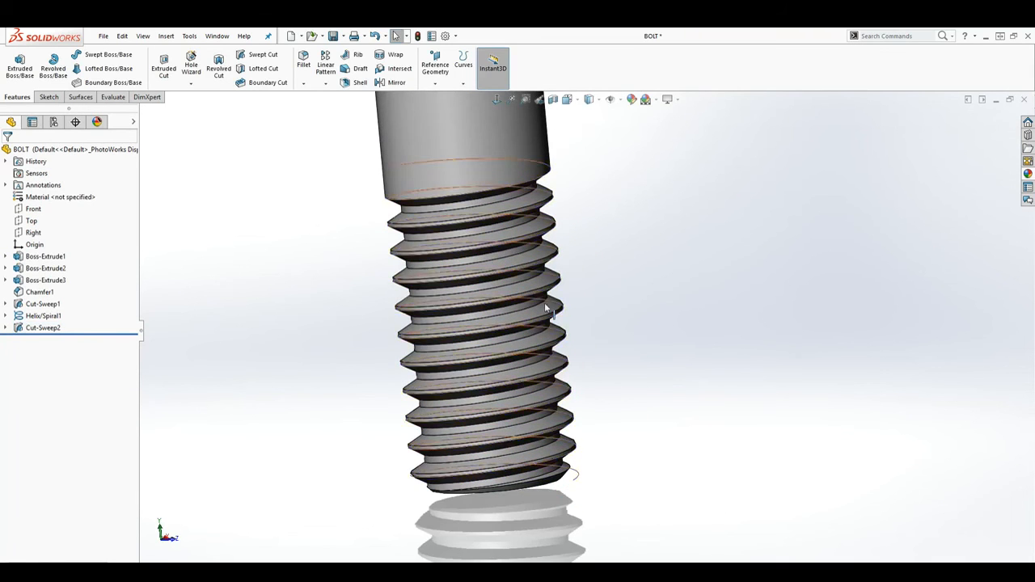
{"action": "right_click", "coordinate": [41, 317]}
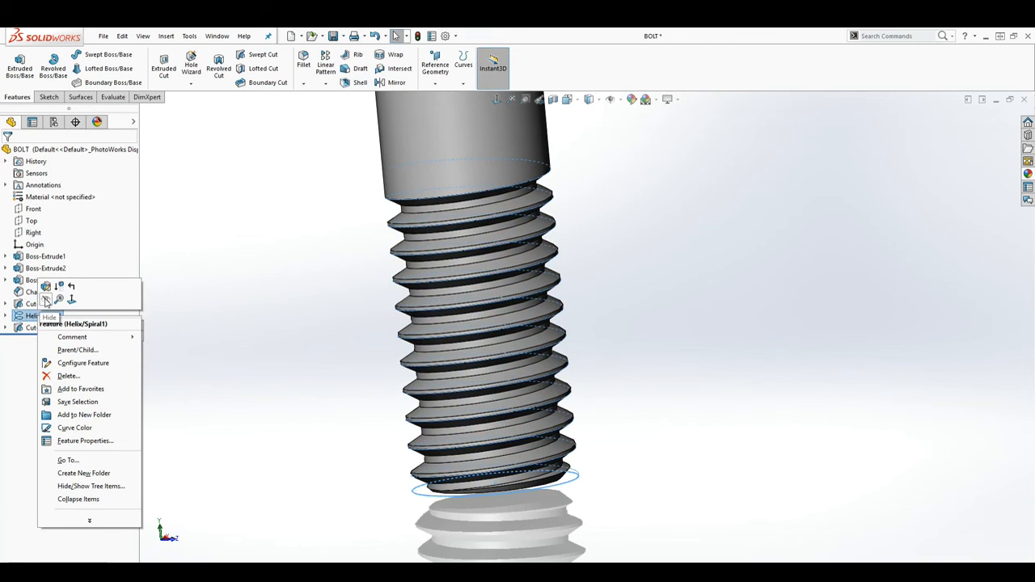
{"action": "left_click", "coordinate": [46, 300]}
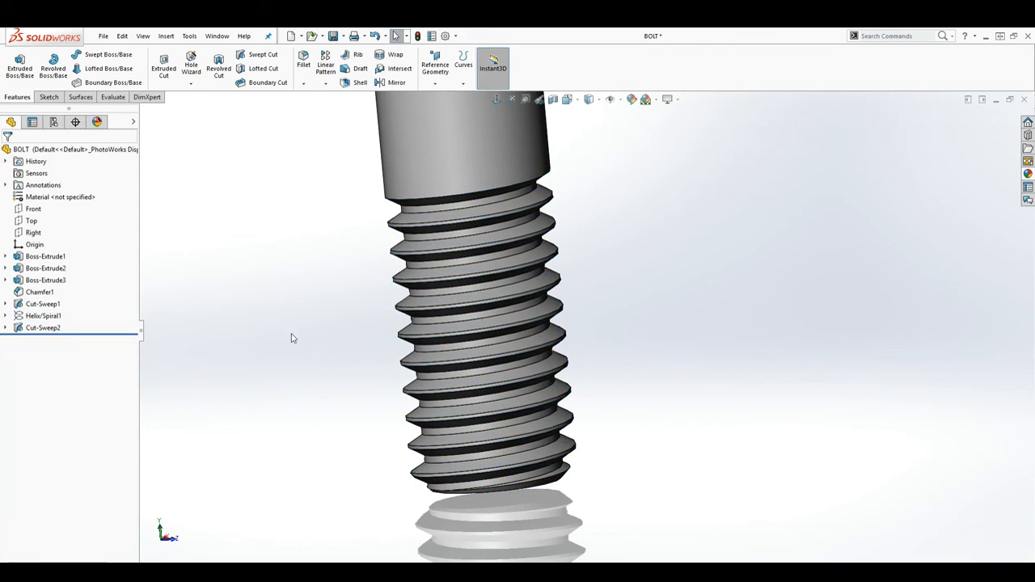
Step: Examine the cut thread along the shank from several sides
{"action": "scroll", "coordinate": [457, 367], "scroll_direction": "up", "scroll_amount": 2}
{"action": "mouse_move", "coordinate": [553, 374]}
{"action": "middle_mouse_down"}
{"action": "mouse_move", "coordinate": [714, 340]}
{"action": "mouse_move", "coordinate": [758, 345]}
{"action": "mouse_move", "coordinate": [618, 319]}
{"action": "mouse_move", "coordinate": [528, 323]}
{"action": "mouse_move", "coordinate": [558, 328]}
{"action": "middle_mouse_up"}
{"action": "scroll", "coordinate": [558, 328], "scroll_direction": "down", "scroll_amount": 3}
{"action": "middle_click_drag", "start_coordinate": [645, 369], "coordinate": [601, 376]}
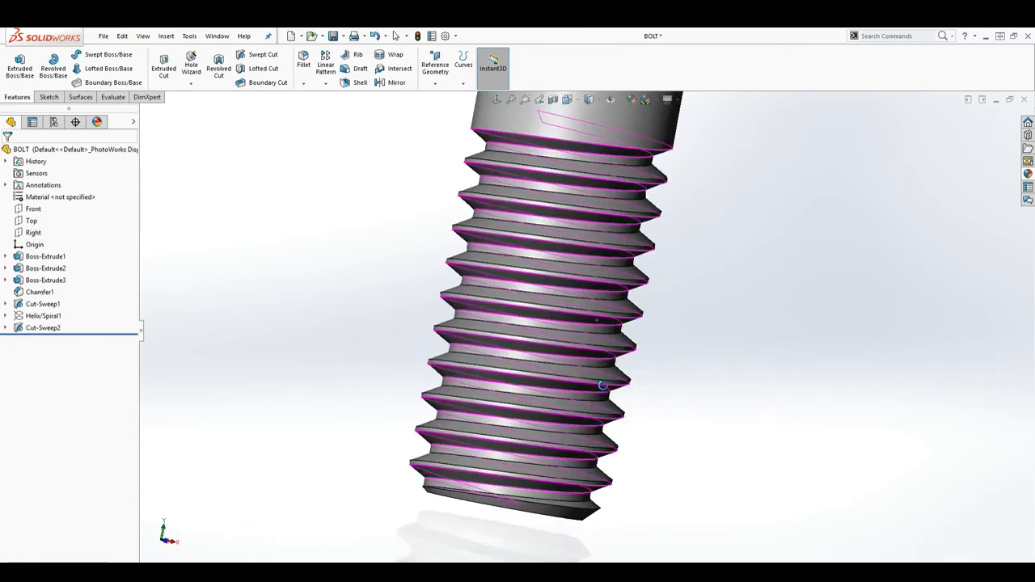
{"action": "scroll", "coordinate": [588, 348], "scroll_direction": "up", "scroll_amount": 4}
{"action": "left_click", "coordinate": [588, 352]}
{"action": "left_click", "coordinate": [646, 360]}
{"action": "scroll", "coordinate": [646, 348], "scroll_direction": "down", "scroll_amount": 1}
Step: Start a sketch on the flat trapezoidal end face of the thread cut near the plain shank and convert its edges into sketch entities
{"action": "mouse_move", "coordinate": [646, 346]}
{"action": "middle_mouse_down"}
{"action": "mouse_move", "coordinate": [911, 490]}
{"action": "mouse_move", "coordinate": [776, 397]}
{"action": "mouse_move", "coordinate": [737, 263]}
{"action": "middle_mouse_up"}
{"action": "scroll", "coordinate": [737, 263], "scroll_direction": "up", "scroll_amount": 4}
{"action": "scroll", "coordinate": [643, 274], "scroll_direction": "down", "scroll_amount": 7}
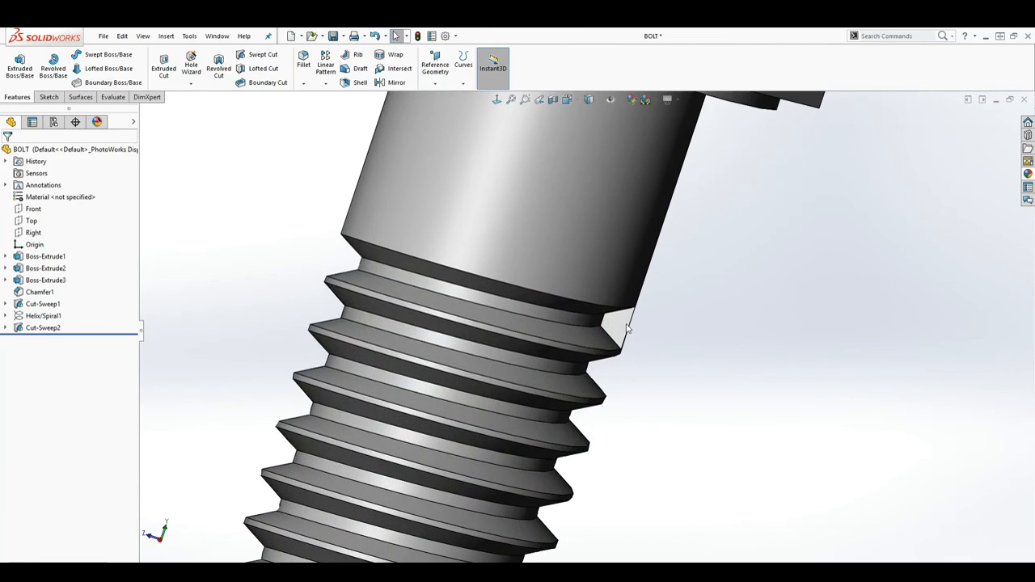
{"action": "left_click", "coordinate": [621, 333]}
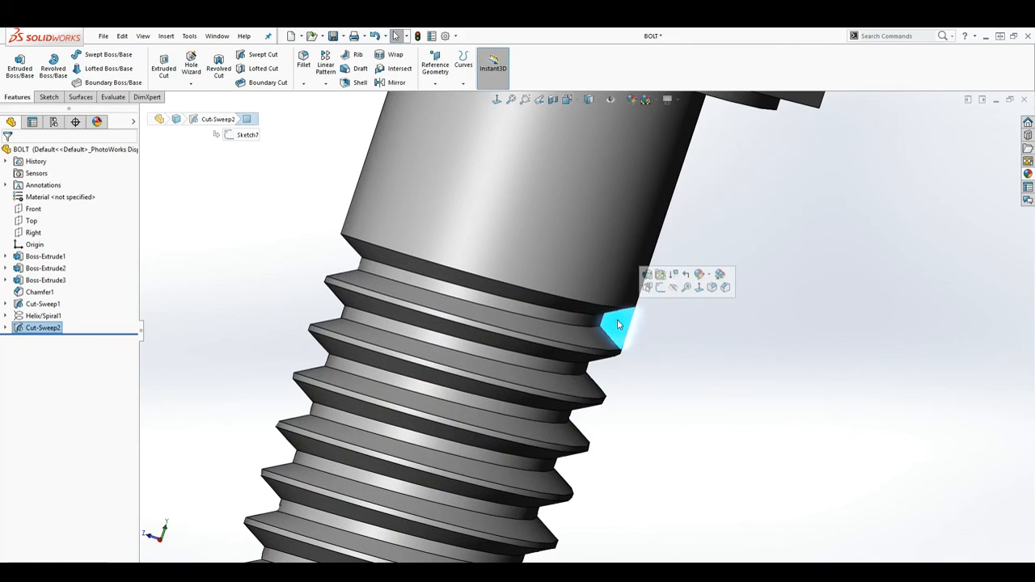
{"action": "left_click", "coordinate": [49, 96]}
{"action": "left_click", "coordinate": [14, 64]}
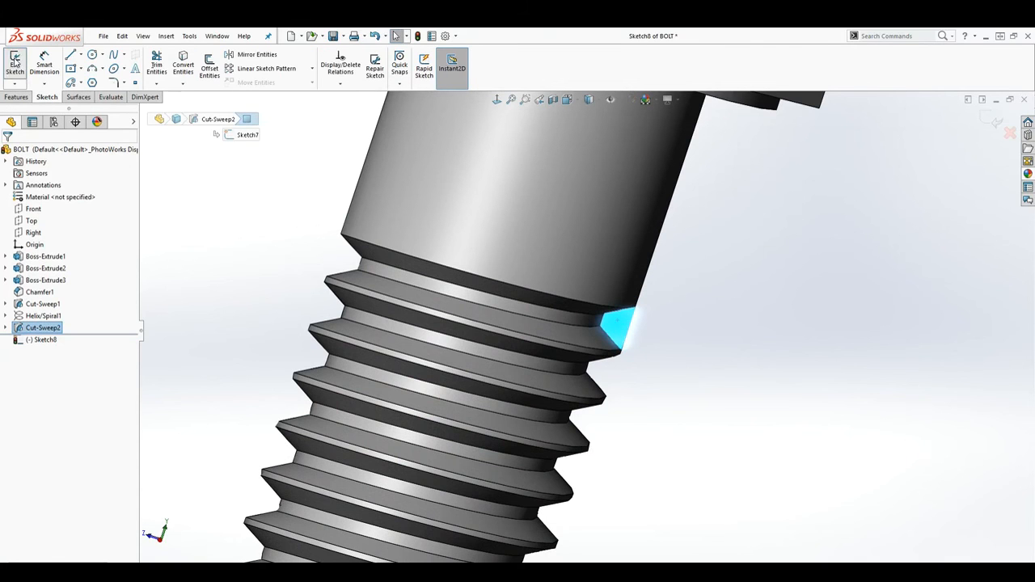
{"action": "left_click", "coordinate": [182, 64]}
{"action": "scroll", "coordinate": [613, 337], "scroll_direction": "down", "scroll_amount": 3}
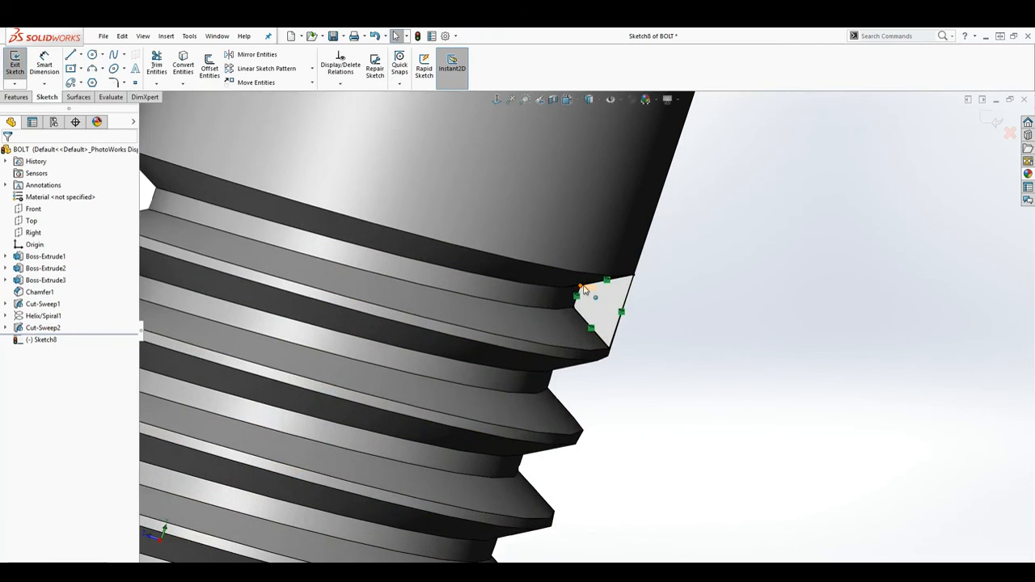
{"action": "scroll", "coordinate": [584, 291], "scroll_direction": "down", "scroll_amount": 2}
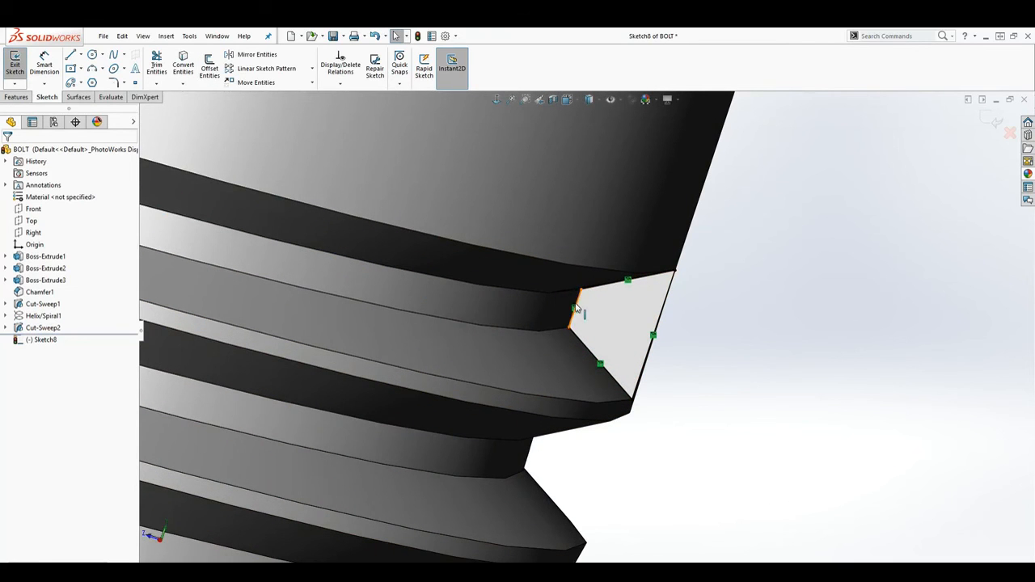
Step: Extrude-cut the converted trapezoid with the Through All end condition to run the thread end out of the shank
{"action": "left_click", "coordinate": [17, 97]}
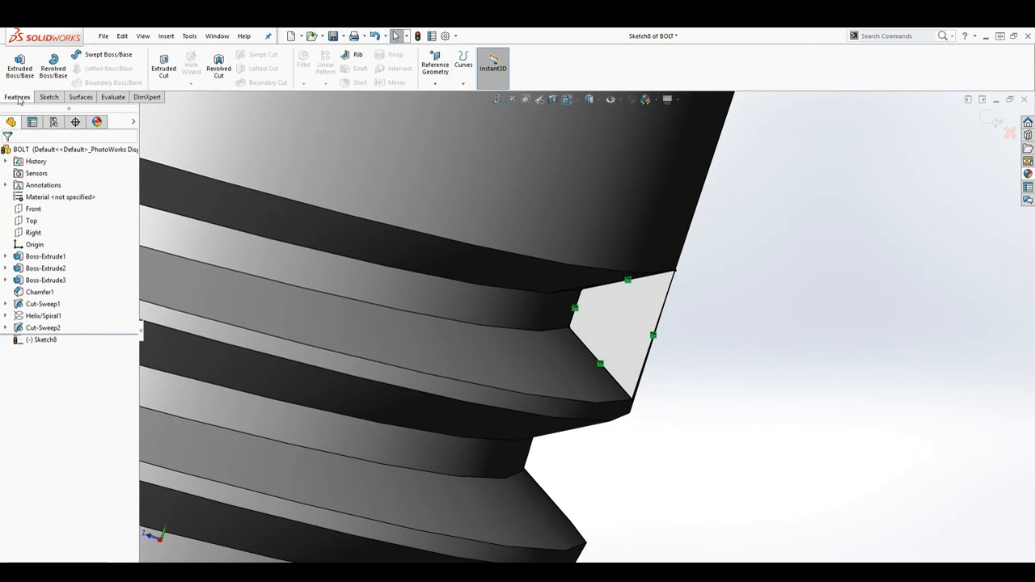
{"action": "left_click", "coordinate": [168, 70]}
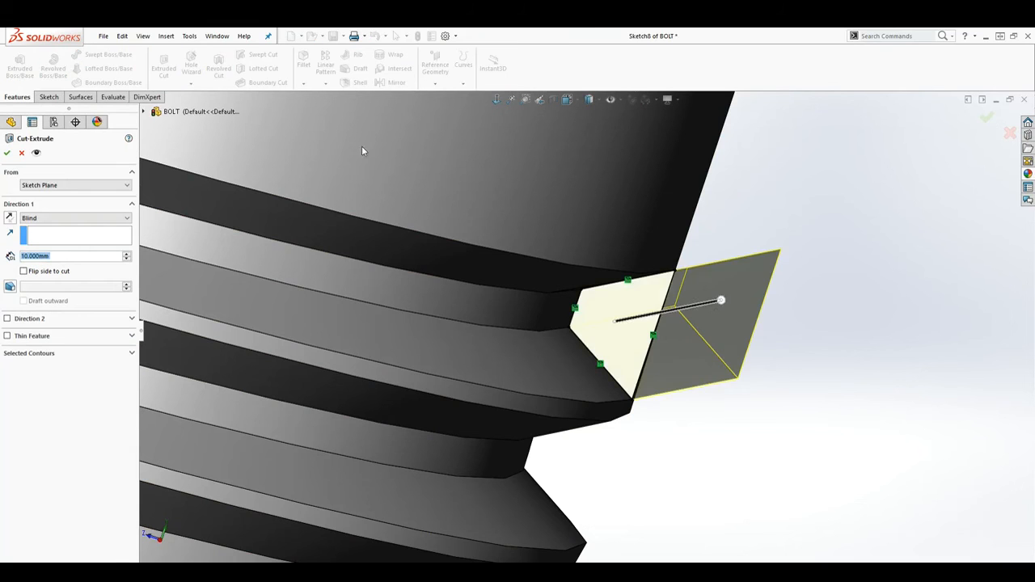
{"action": "middle_click_drag", "start_coordinate": [824, 357], "coordinate": [687, 296]}
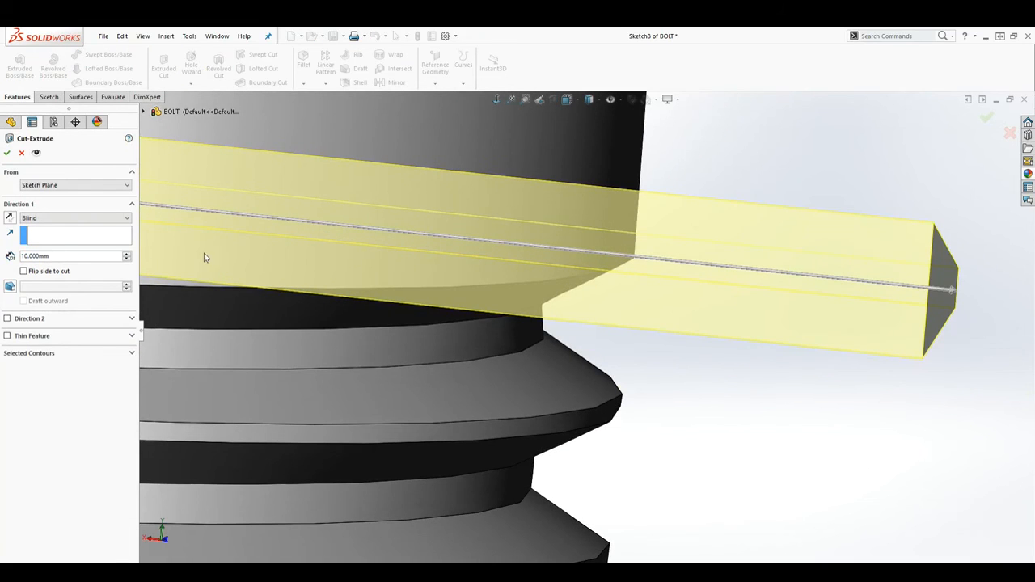
{"action": "left_click", "coordinate": [81, 219]}
{"action": "left_click", "coordinate": [66, 230]}
{"action": "middle_click_drag", "start_coordinate": [777, 389], "coordinate": [842, 430]}
{"action": "scroll", "coordinate": [825, 433], "scroll_direction": "up", "scroll_amount": 6}
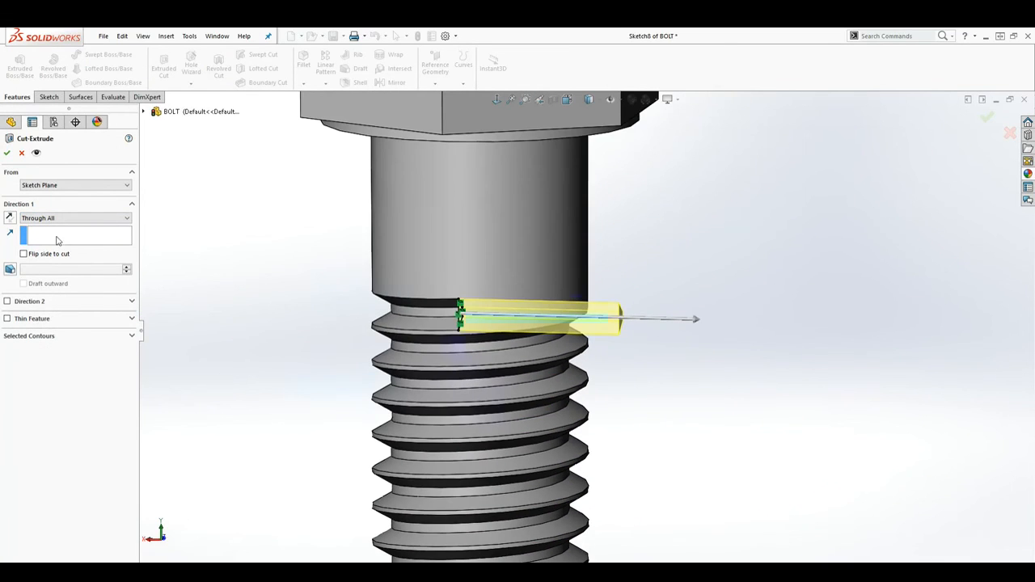
{"action": "key", "text": "Return"}
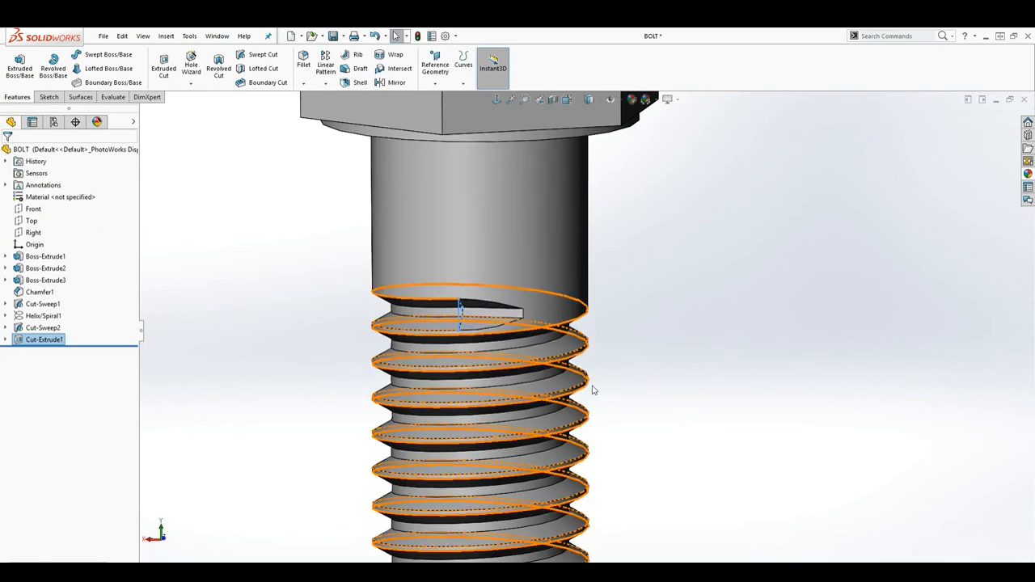
Step: Inspect the finished bolt's head, shank and thread run-out from several angles
{"action": "scroll", "coordinate": [670, 413], "scroll_direction": "up", "scroll_amount": 5}
{"action": "mouse_move", "coordinate": [622, 418]}
{"action": "middle_mouse_down"}
{"action": "mouse_move", "coordinate": [672, 394]}
{"action": "mouse_move", "coordinate": [767, 393]}
{"action": "mouse_move", "coordinate": [709, 418]}
{"action": "mouse_move", "coordinate": [623, 417]}
{"action": "middle_mouse_up"}
{"action": "middle_click_drag", "start_coordinate": [556, 434], "coordinate": [599, 227]}
{"action": "scroll", "coordinate": [556, 281], "scroll_direction": "up", "scroll_amount": 3}
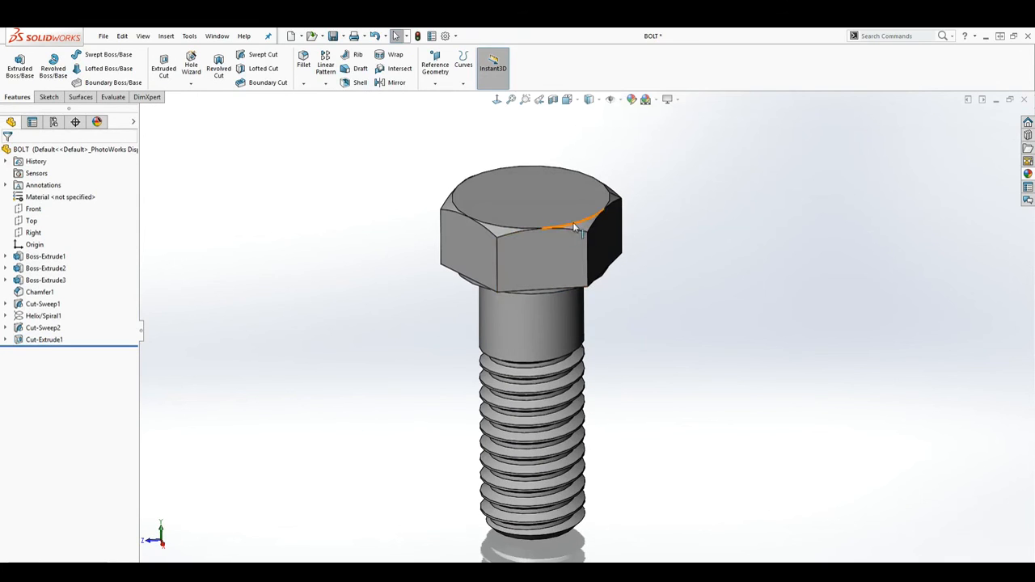
{"action": "scroll", "coordinate": [591, 405], "scroll_direction": "up", "scroll_amount": 5}
{"action": "middle_click_drag", "start_coordinate": [592, 405], "coordinate": [511, 426]}
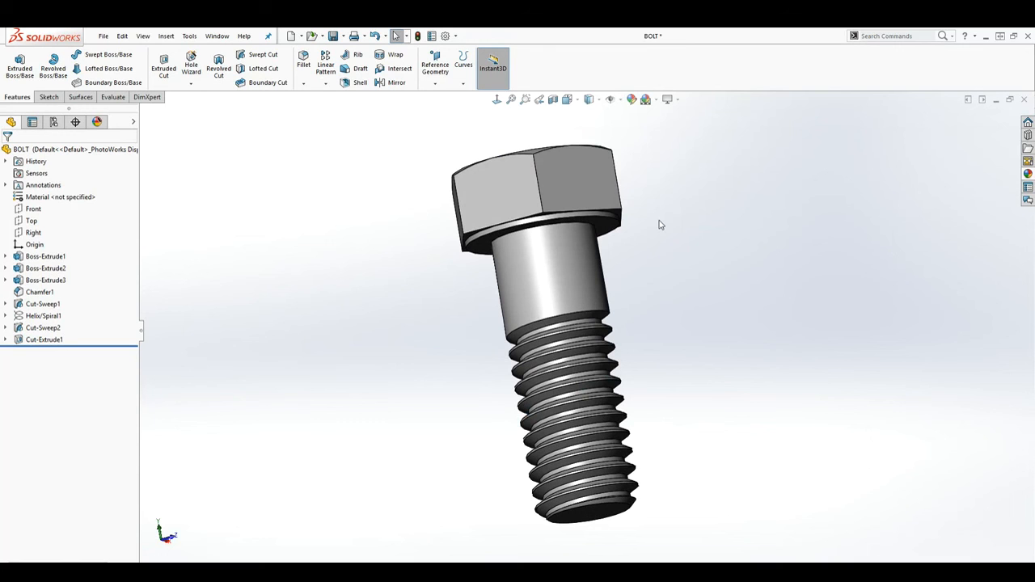
{"action": "middle_click_drag", "start_coordinate": [660, 229], "coordinate": [566, 308]}
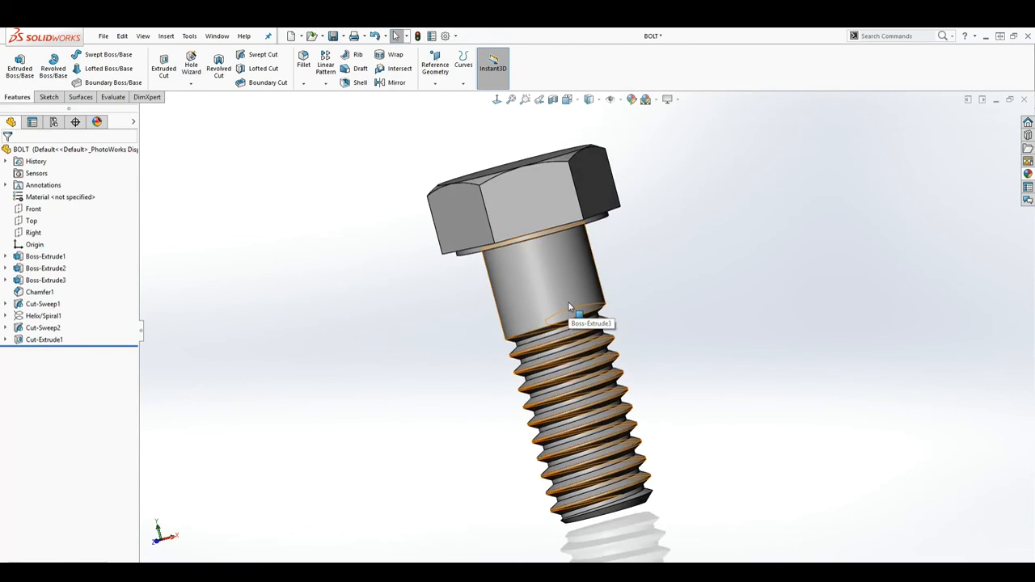